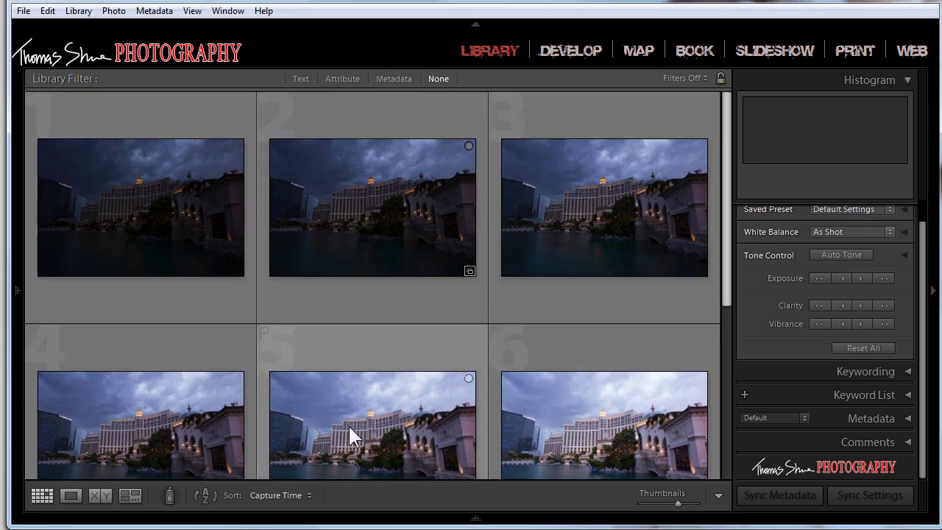
Step: Compare the shutter speeds and histograms of the first three exposures
mouse_move(349, 427)
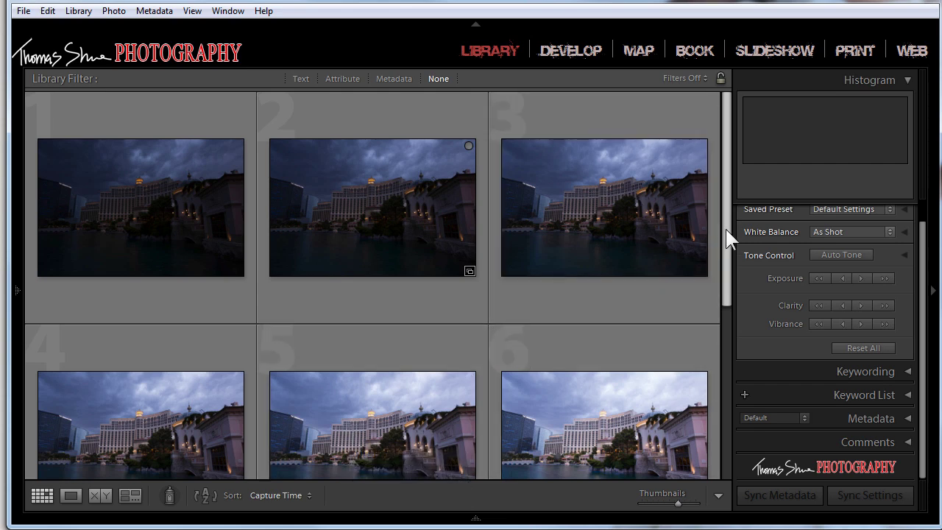
scroll(719, 252, "down", 1)
scroll(718, 229, "up", 1)
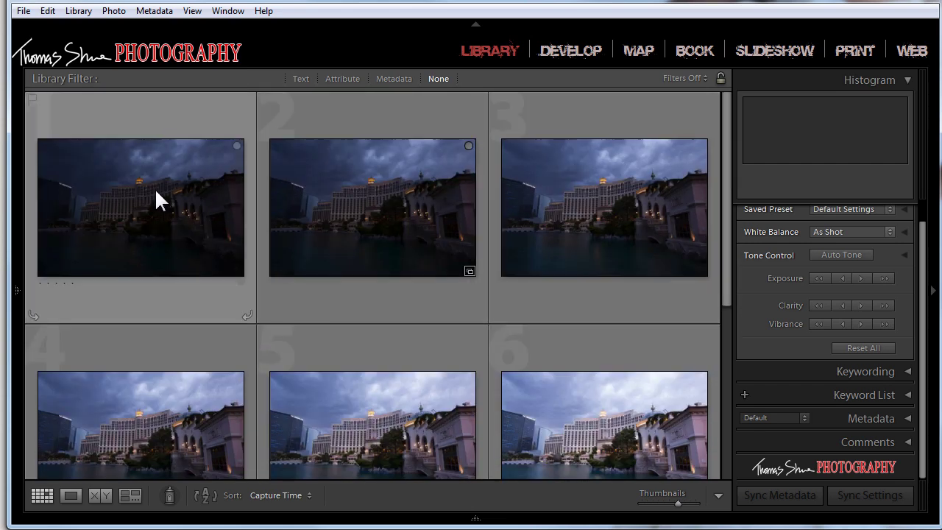
mouse_move(165, 220)
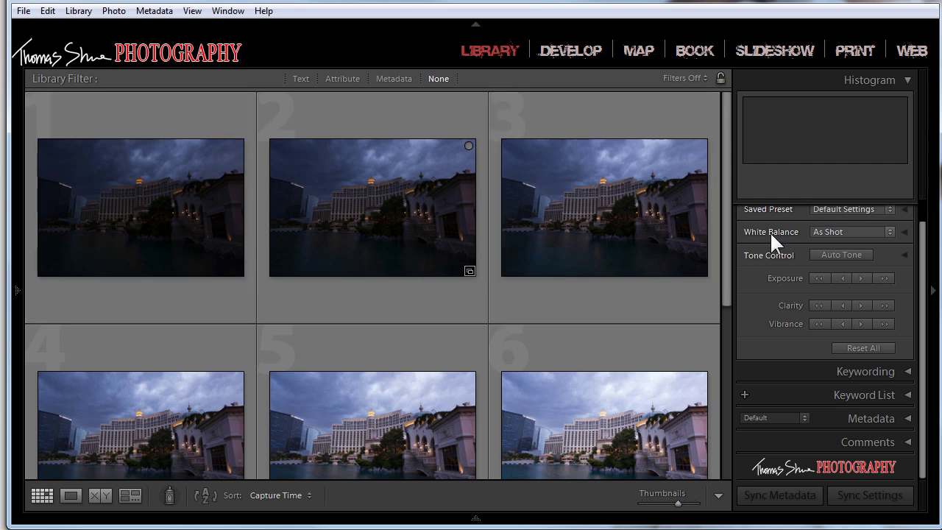
scroll(734, 198, "down", 5)
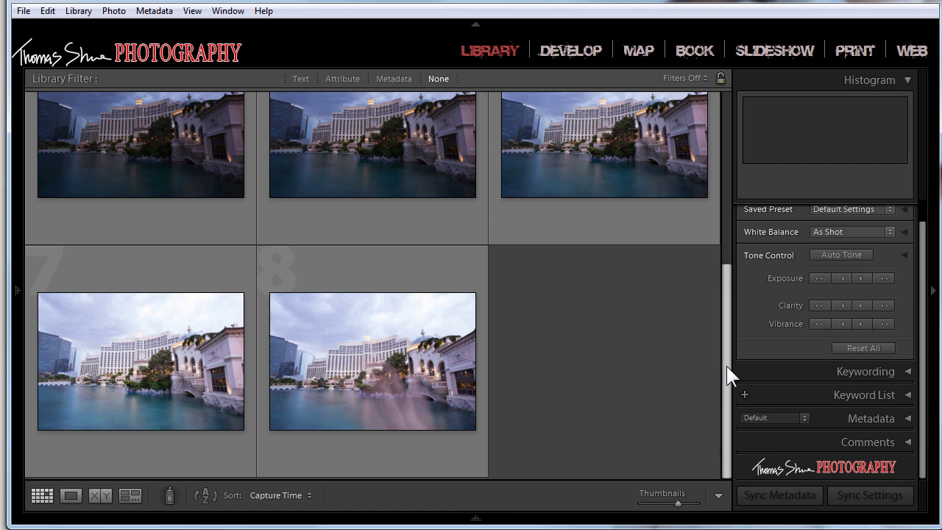
left_click_drag(729, 375, 734, 186)
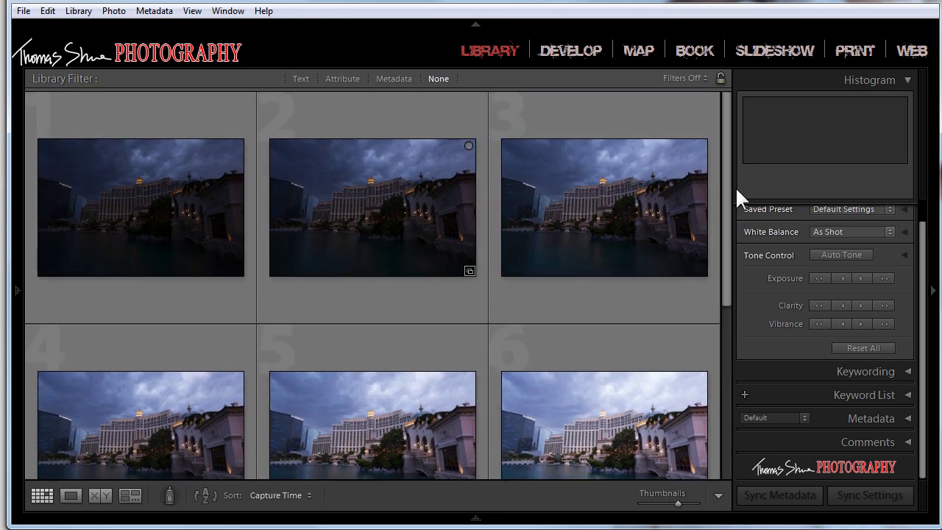
scroll(164, 340, "down", 2)
scroll(156, 302, "up", 2)
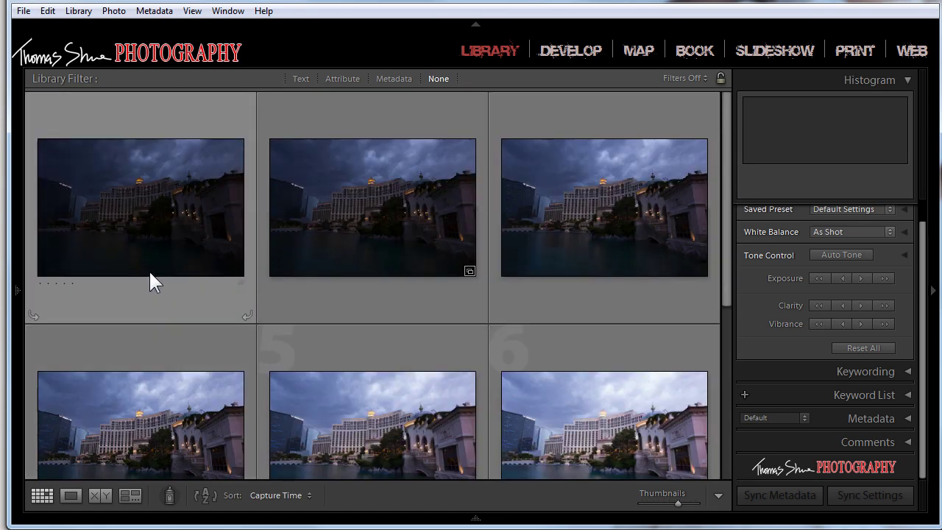
left_click(143, 230)
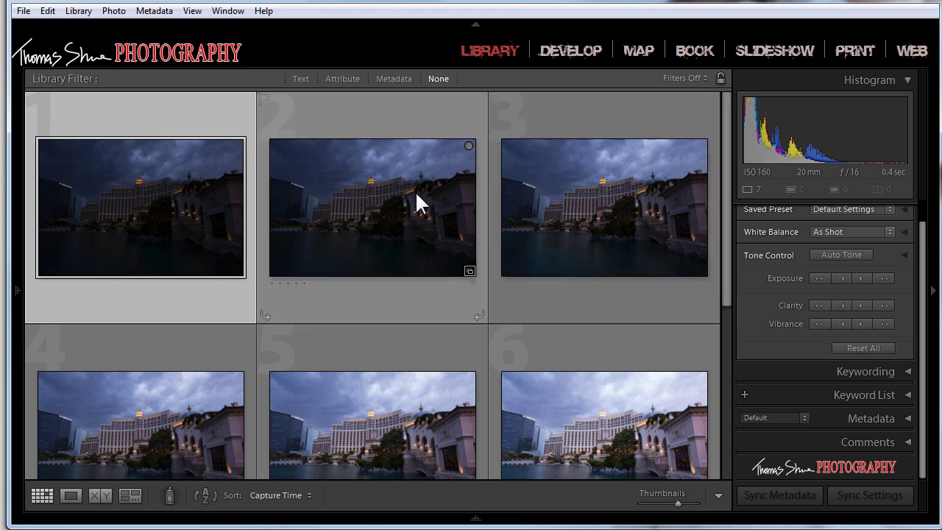
left_click(416, 193)
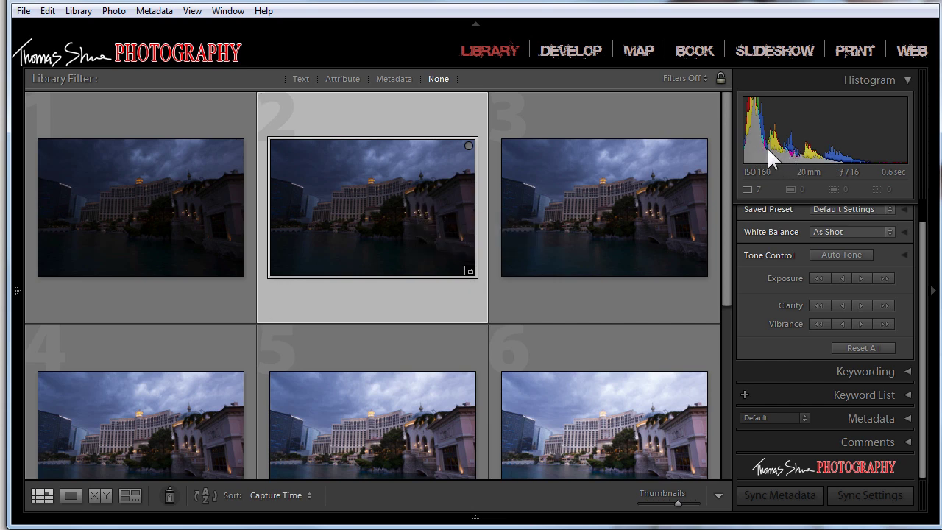
left_click(592, 188)
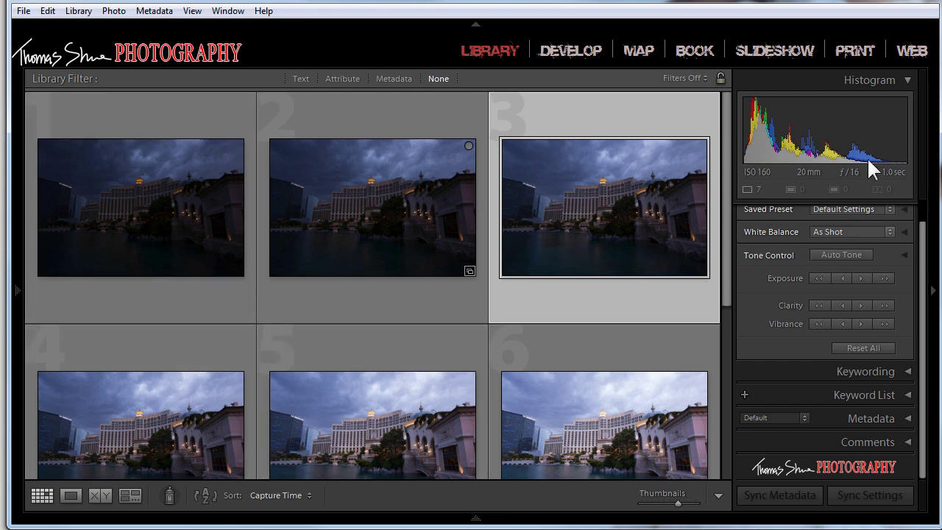
left_click(157, 203)
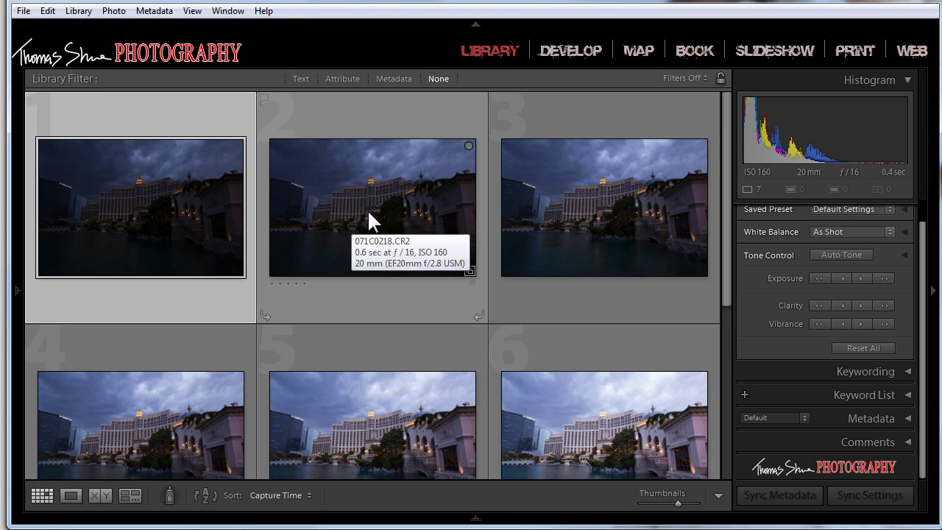
Step: Check the histograms of exposures four through seven, ending at the longest 8.0 sec exposure
left_click(118, 341)
left_click(324, 341)
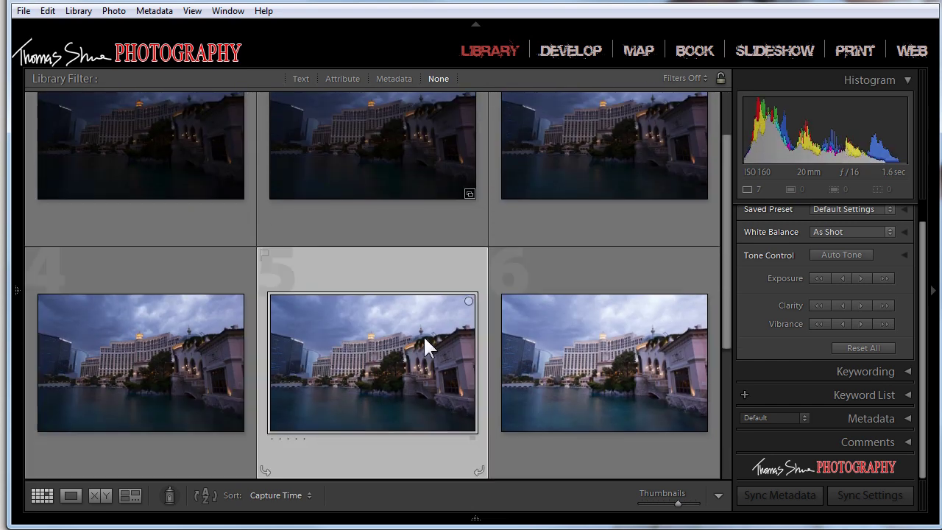
left_click(575, 329)
scroll(203, 293, "down", 4)
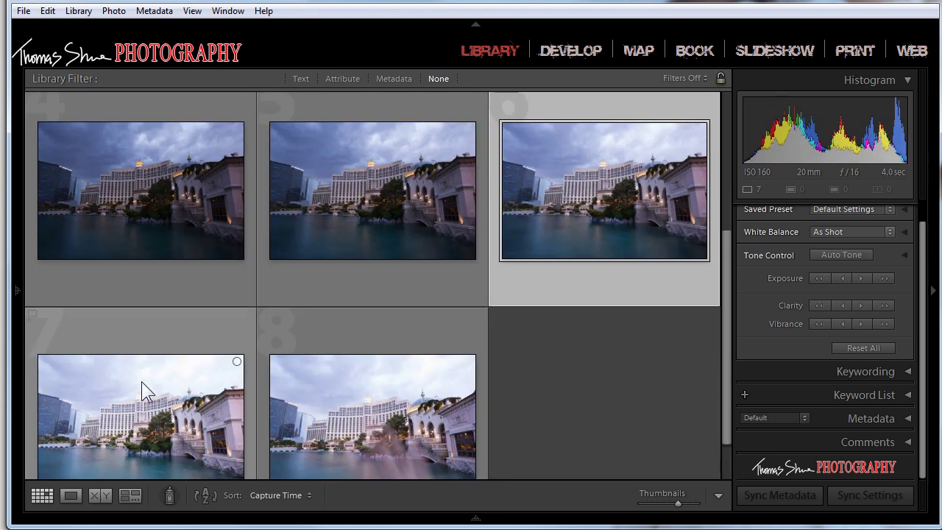
left_click(142, 381)
left_click(552, 178, "ctrl")
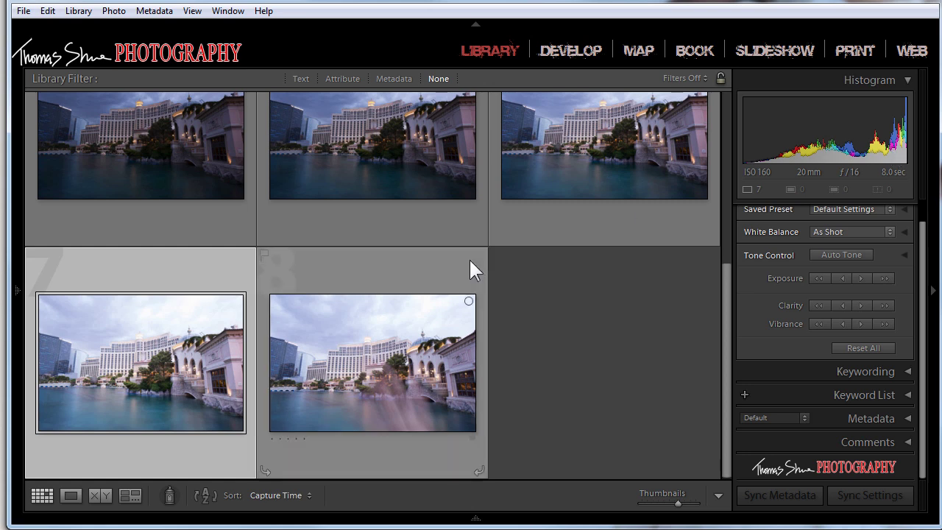
mouse_move(399, 403)
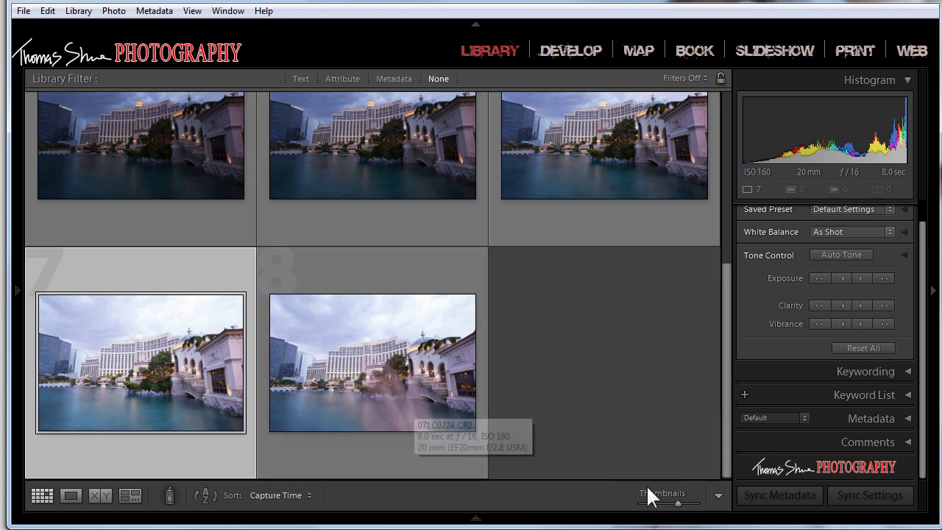
Step: Resize the grid thumbnails, select exposures one through seven, and export them to Photomatix Pro
mouse_move(678, 503)
left_mouse_down()
mouse_move(689, 507)
mouse_move(676, 503)
left_mouse_up()
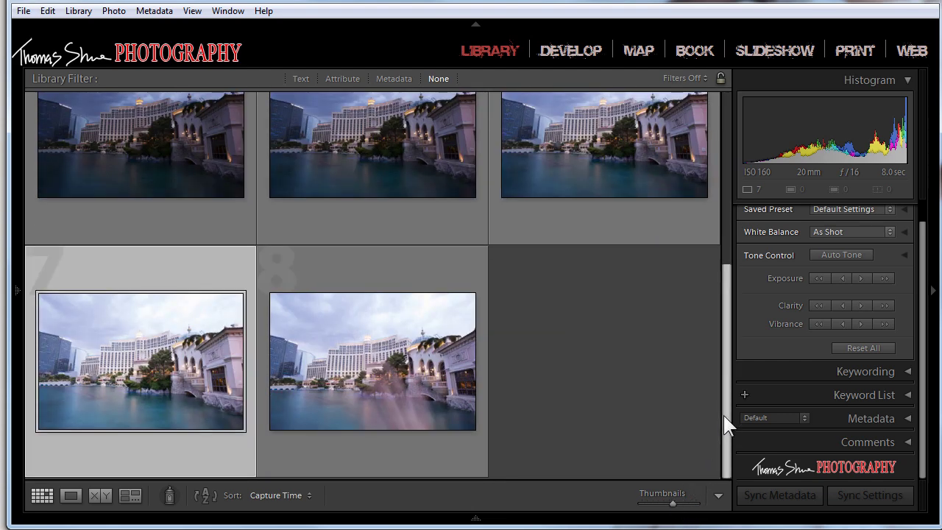
left_click_drag(724, 415, 713, 162)
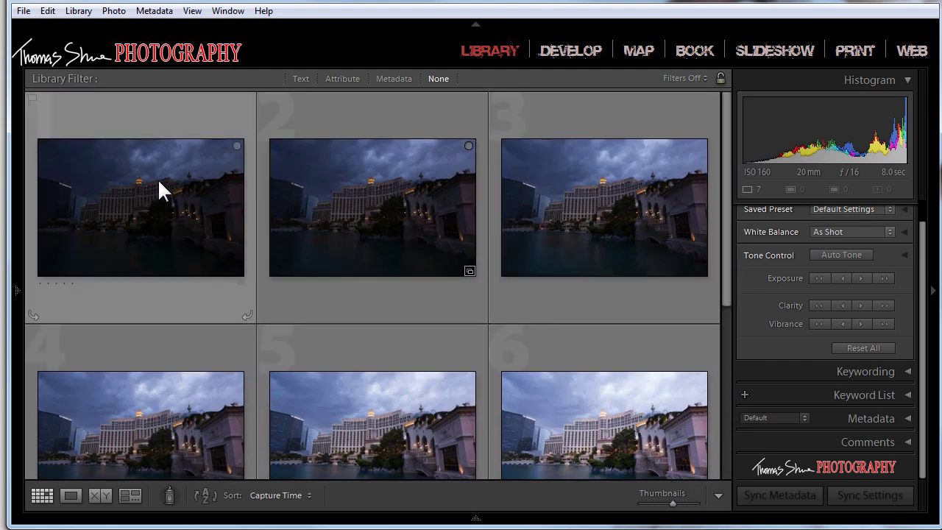
left_click(156, 178)
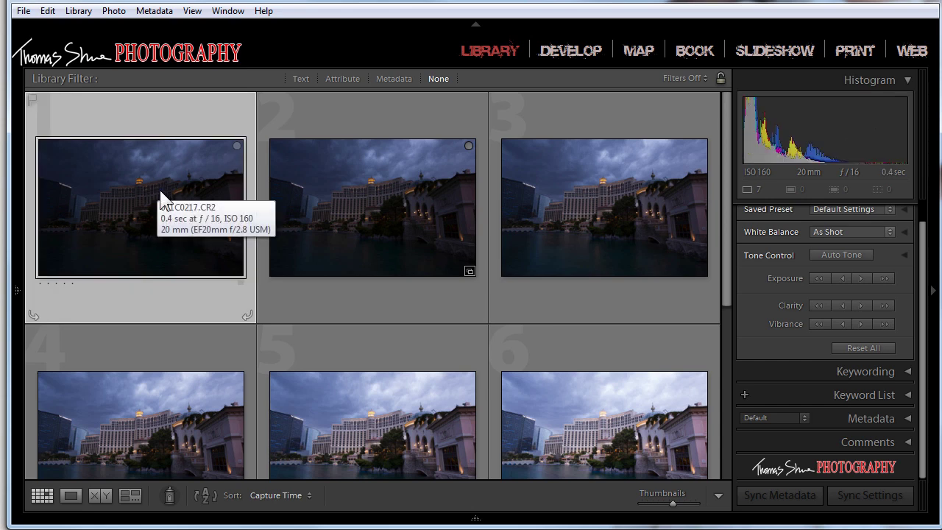
scroll(160, 193, "down", 5)
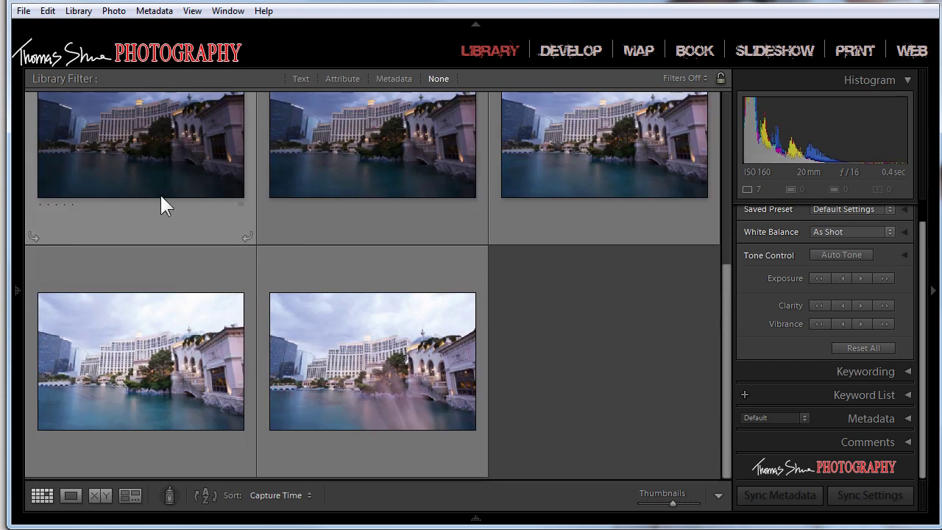
left_click(163, 363, "shift")
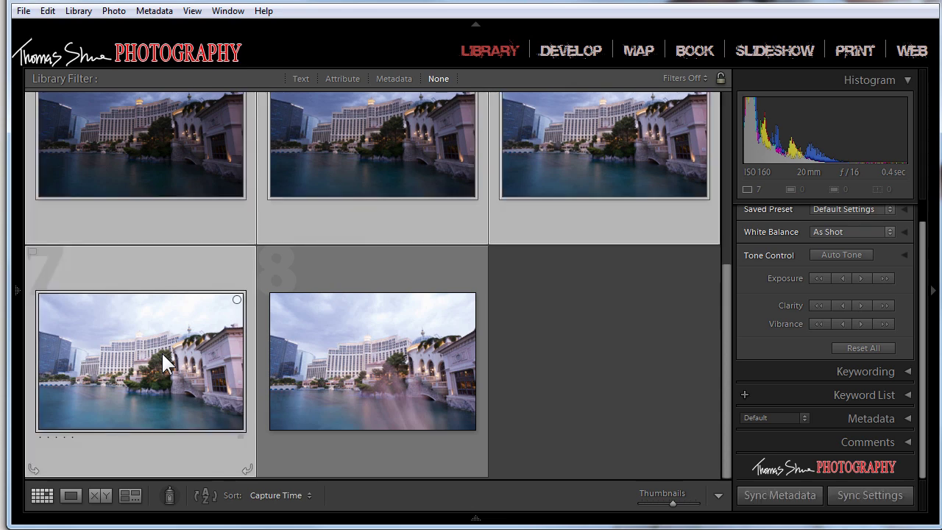
right_click(148, 311)
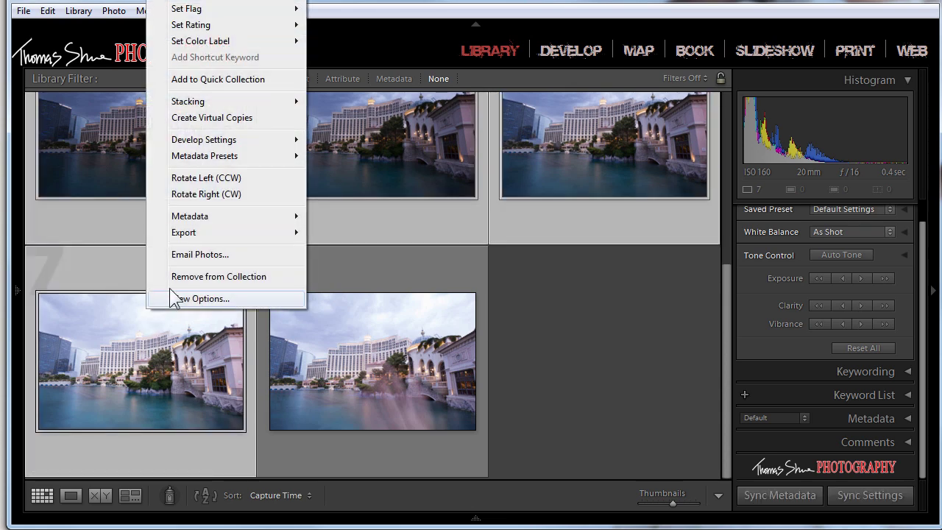
mouse_move(186, 230)
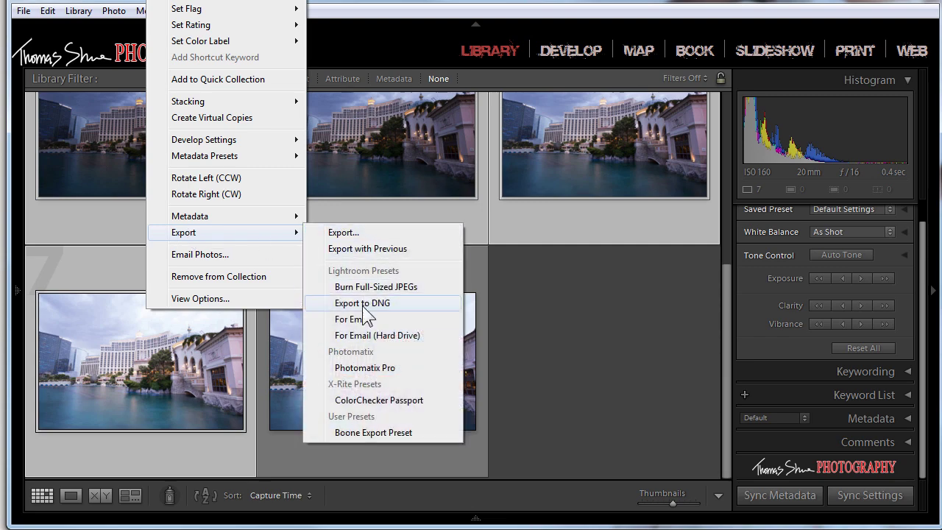
left_click(356, 369)
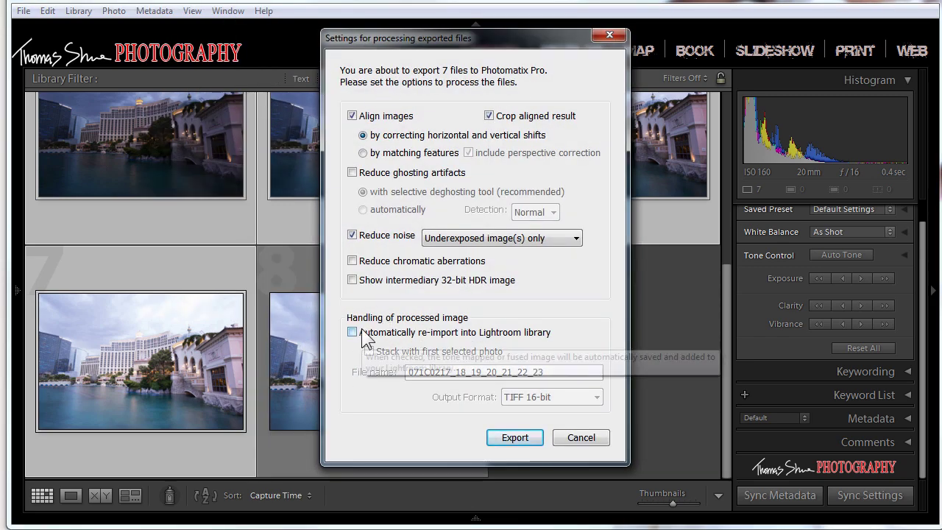
Step: Keep Align images and Crop aligned result enabled, then export the seven photos
left_click(356, 117)
left_click(356, 116)
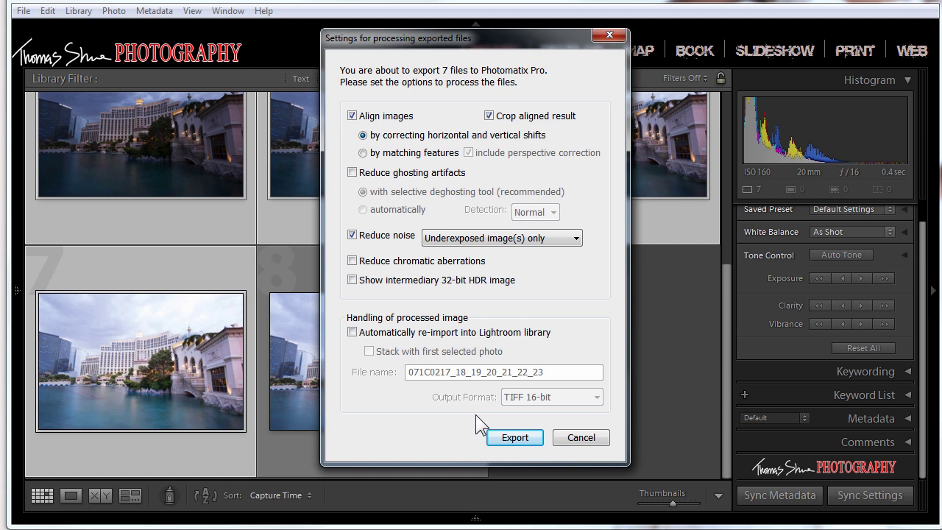
left_click(514, 438)
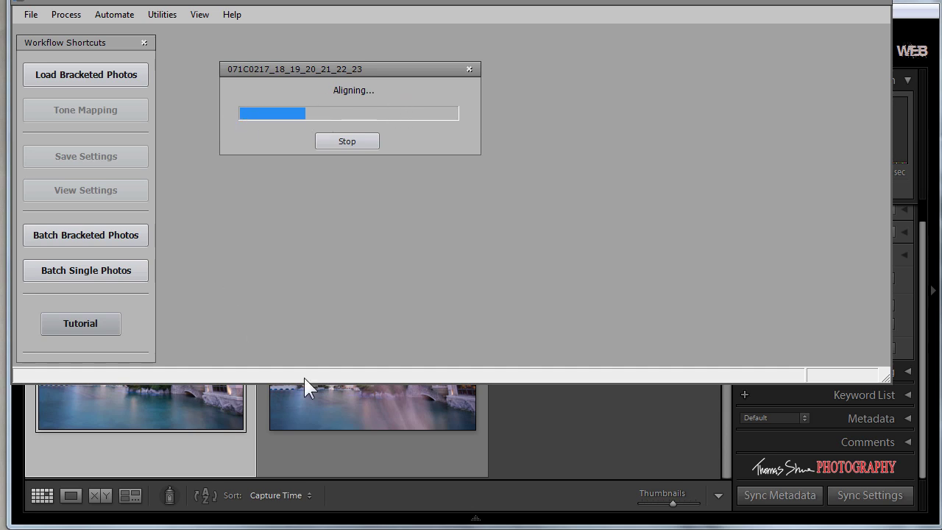
Step: Nudge the Photomatix window slightly lower while the merge finishes
left_click_drag(352, 3, 351, 11)
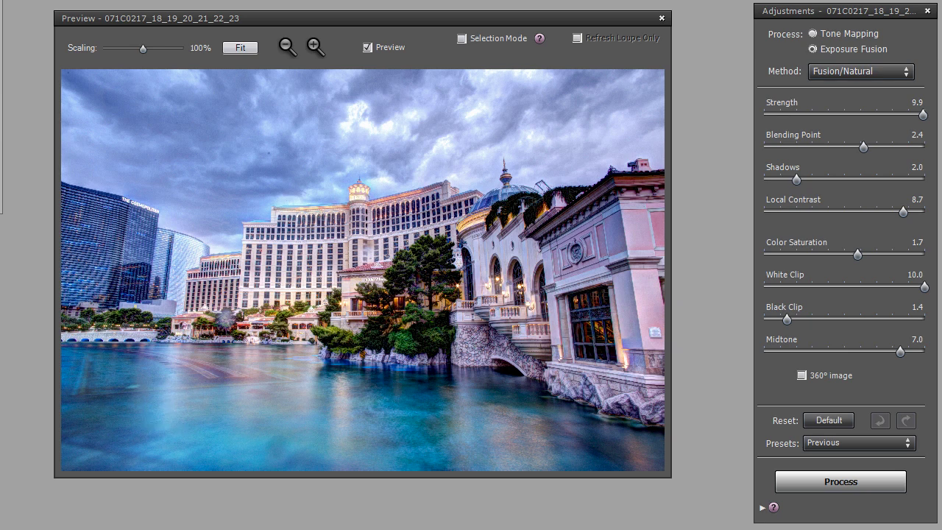
Step: Close the preset thumbnails, centre the preview and bring the histogram fully into view
left_click_drag(2, 423, 118, 412)
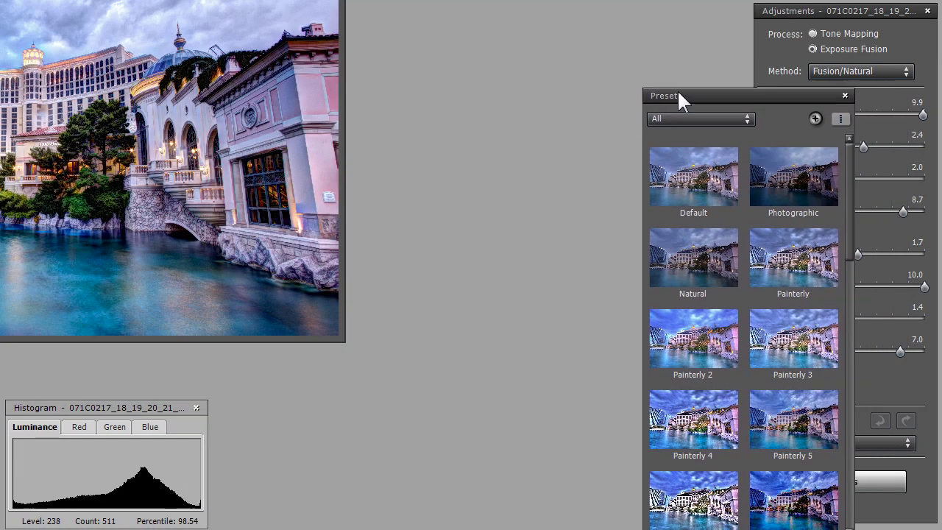
left_click_drag(677, 92, 511, 43)
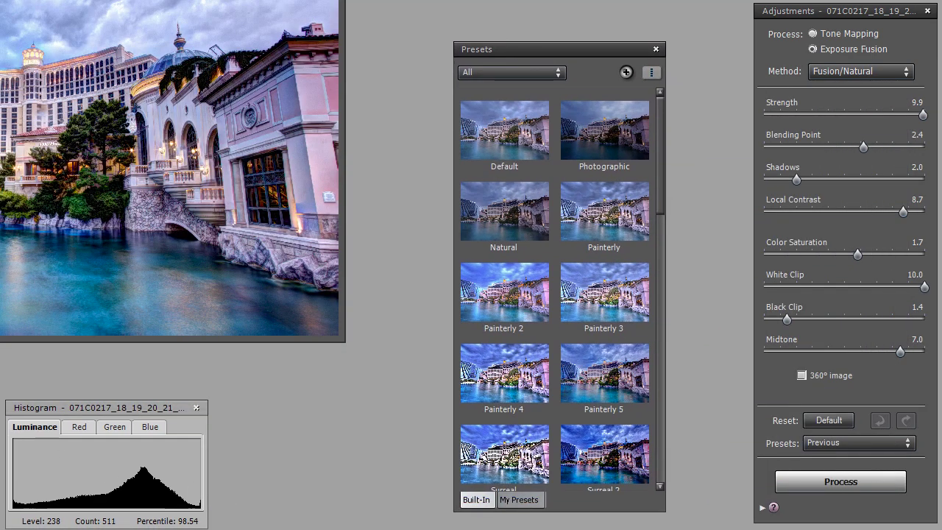
left_click_drag(182, 0, 449, 3)
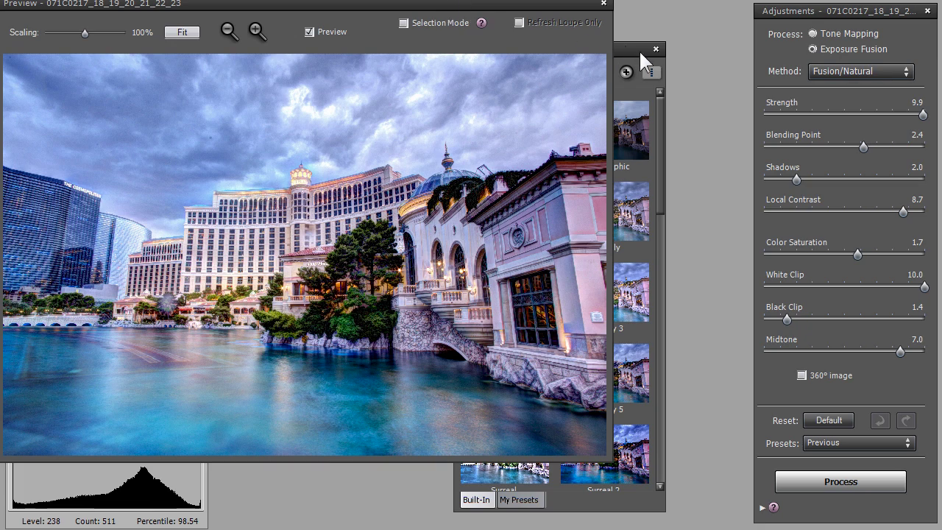
left_click_drag(639, 49, 713, 8)
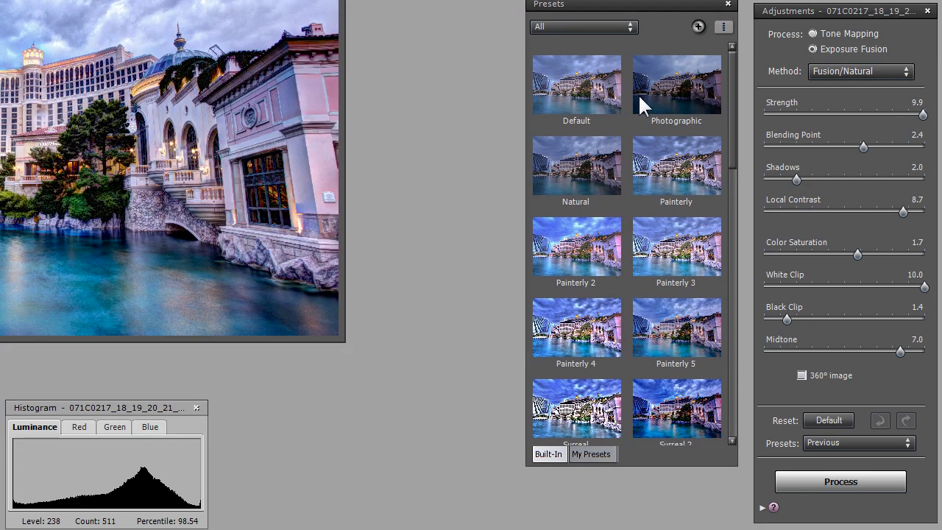
left_click_drag(734, 98, 730, 204)
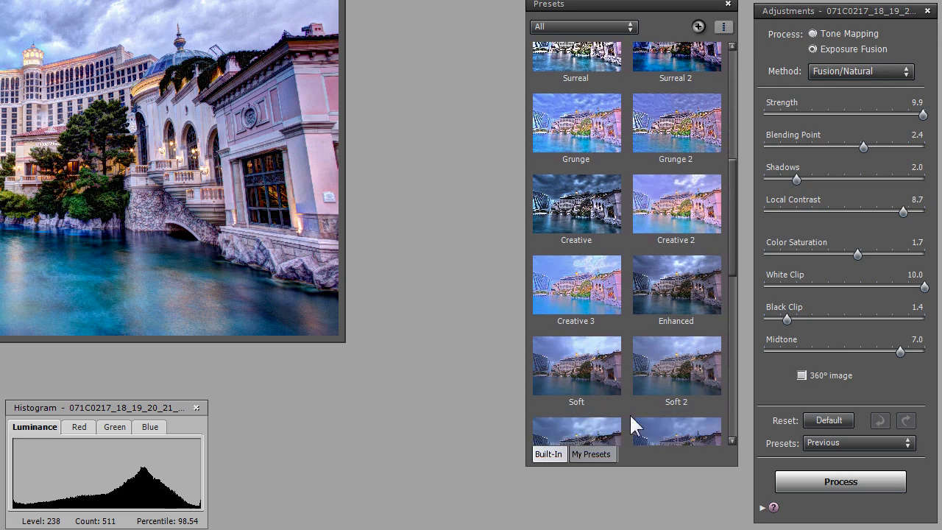
mouse_move(736, 269)
left_mouse_down()
mouse_move(731, 282)
mouse_move(745, 19)
left_mouse_up()
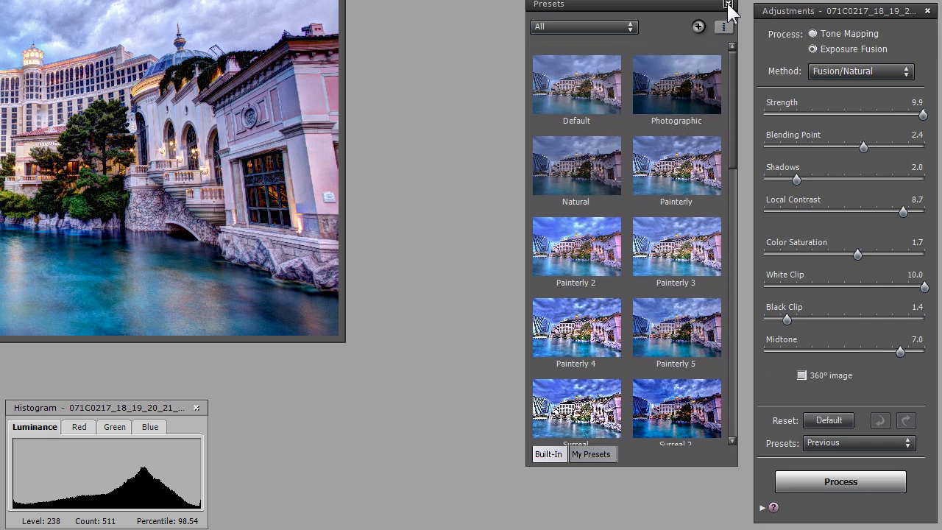
left_click(727, 4)
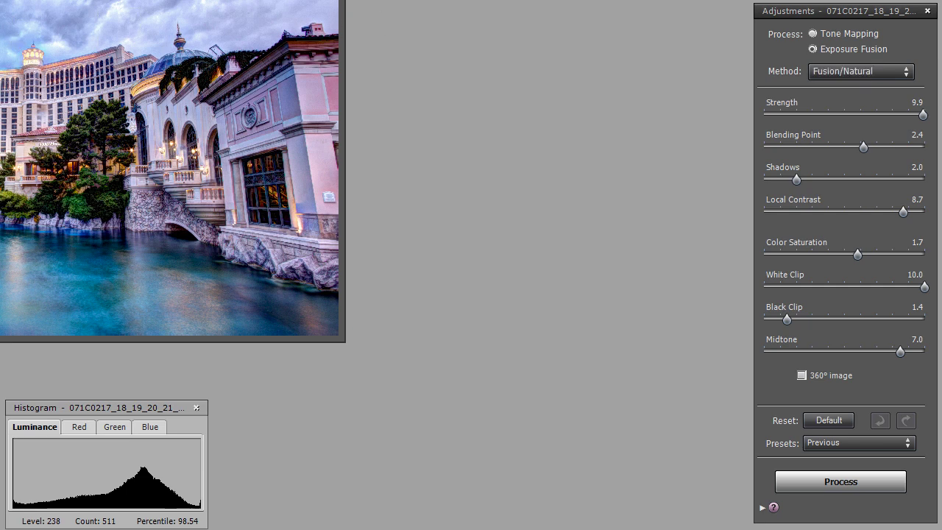
left_click_drag(40, 0, 374, 19)
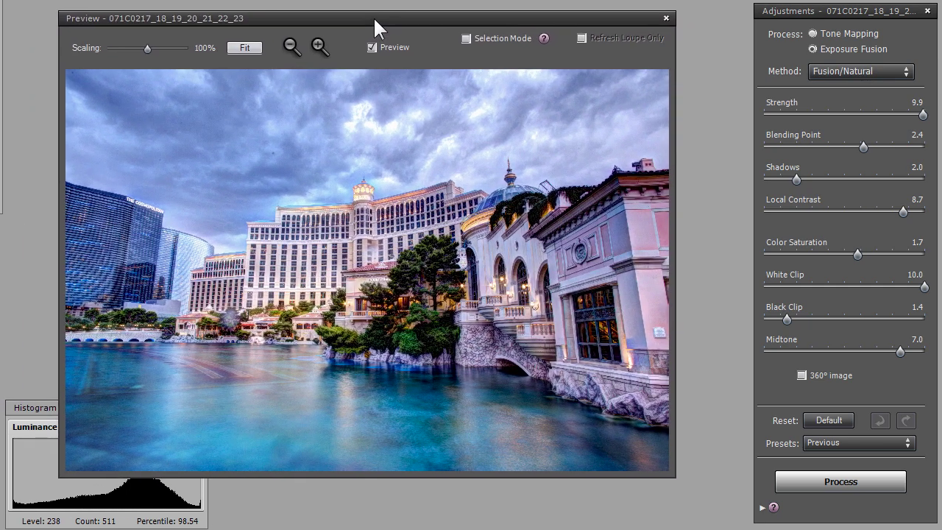
left_click(45, 422)
left_click_drag(78, 401, 29, 403)
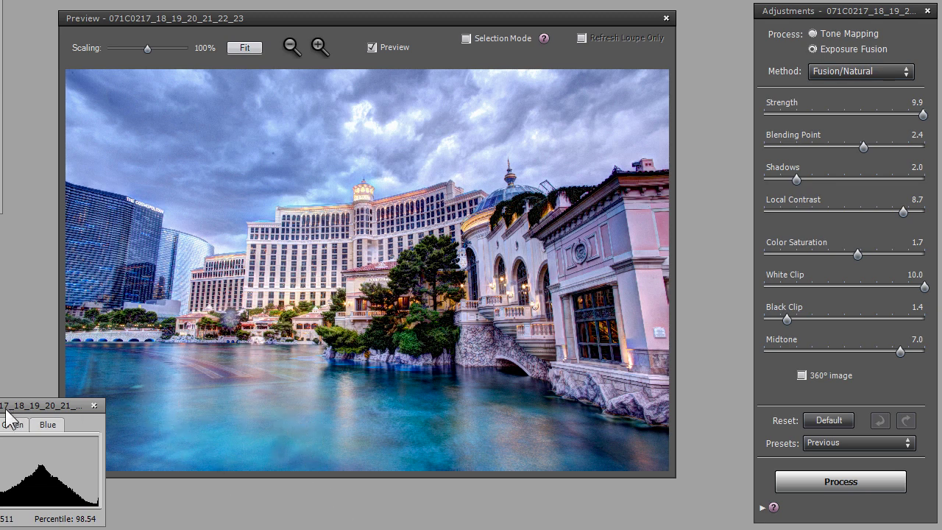
left_click_drag(7, 414, 112, 415)
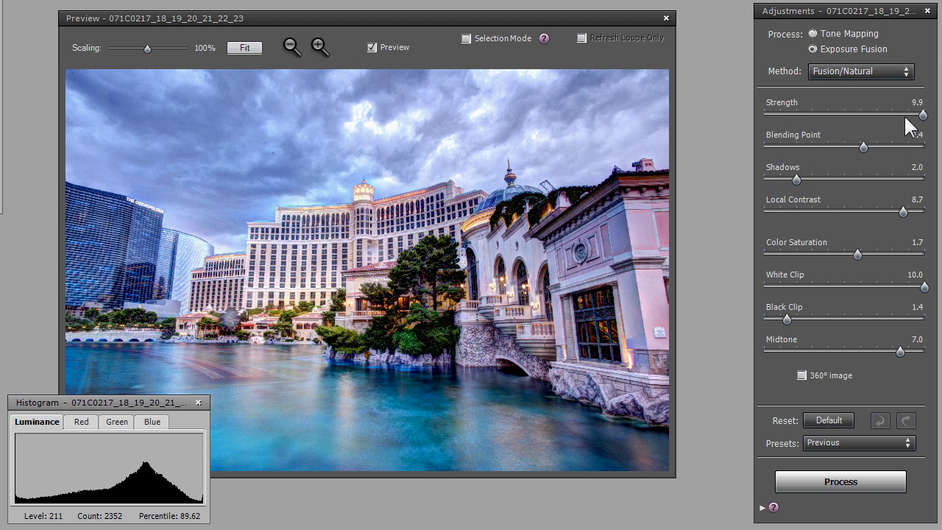
Step: Try Strength values from -8.6 to 8.5, settle at 10.0, and lower Blending Point to -2.2
left_click_drag(924, 114, 874, 113)
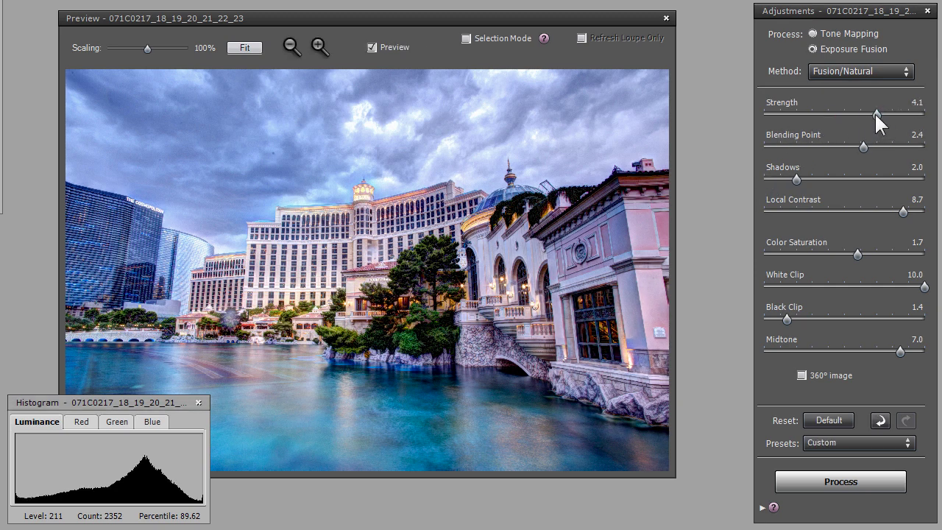
left_click_drag(874, 112, 826, 121)
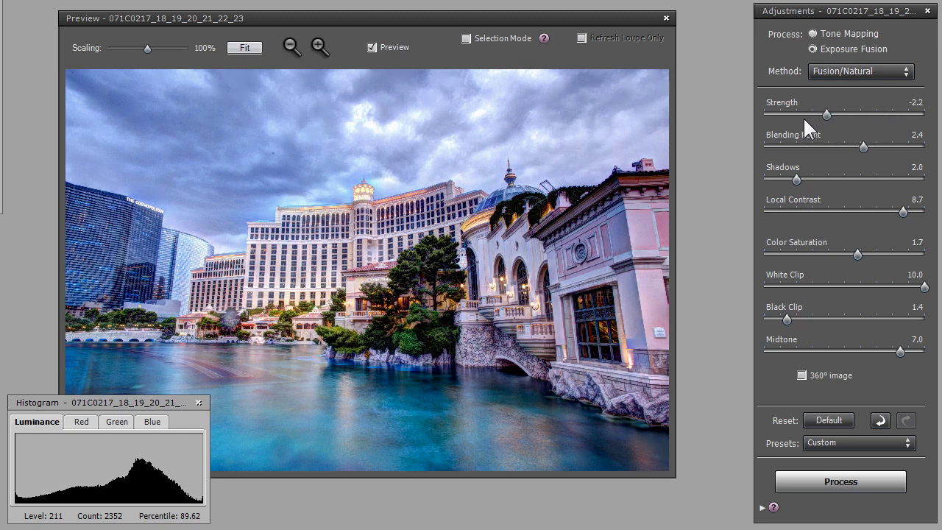
left_click(783, 112)
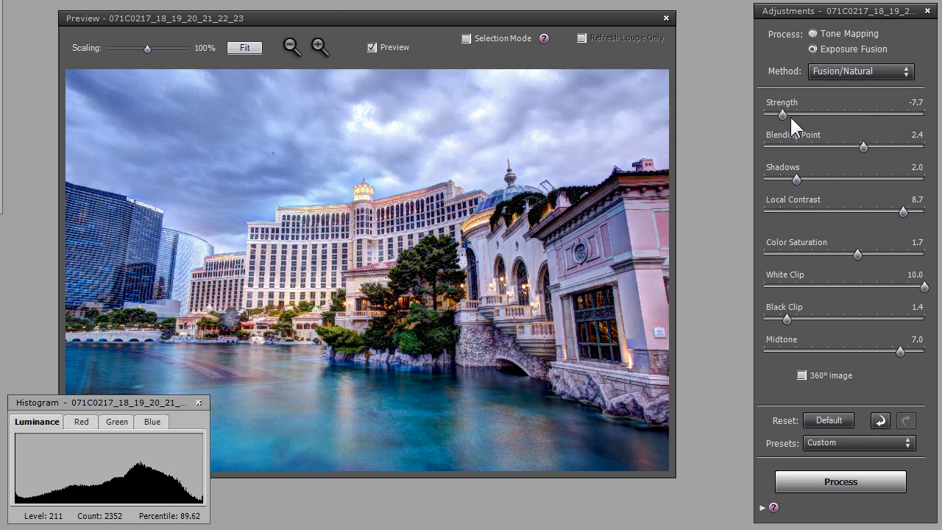
left_click(913, 114)
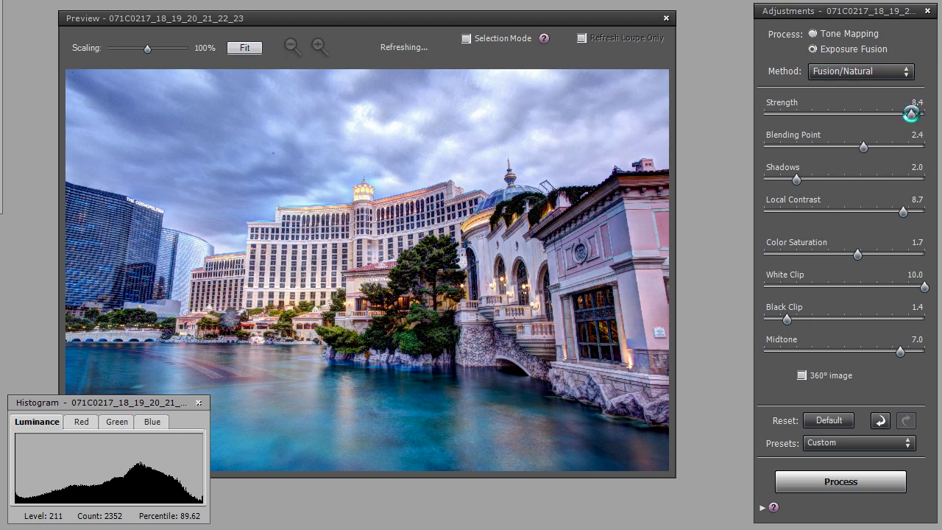
left_click(775, 112)
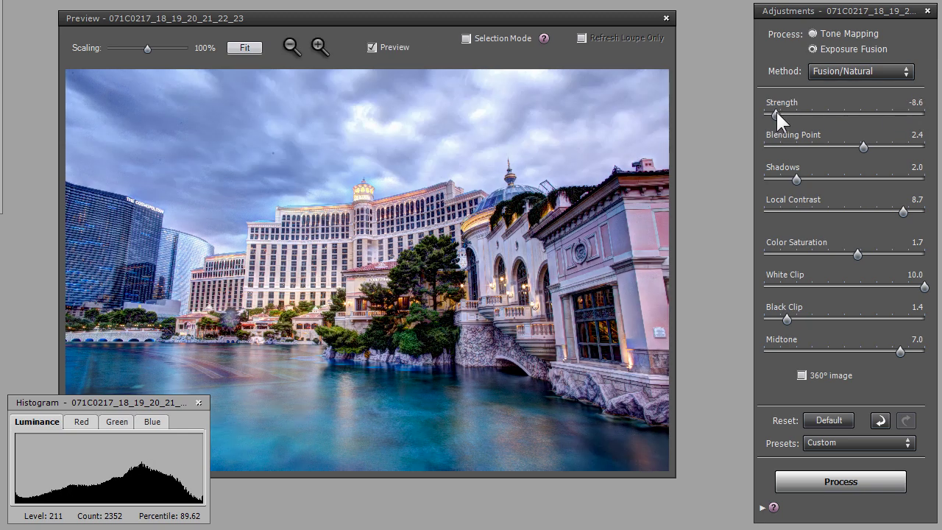
left_click(912, 114)
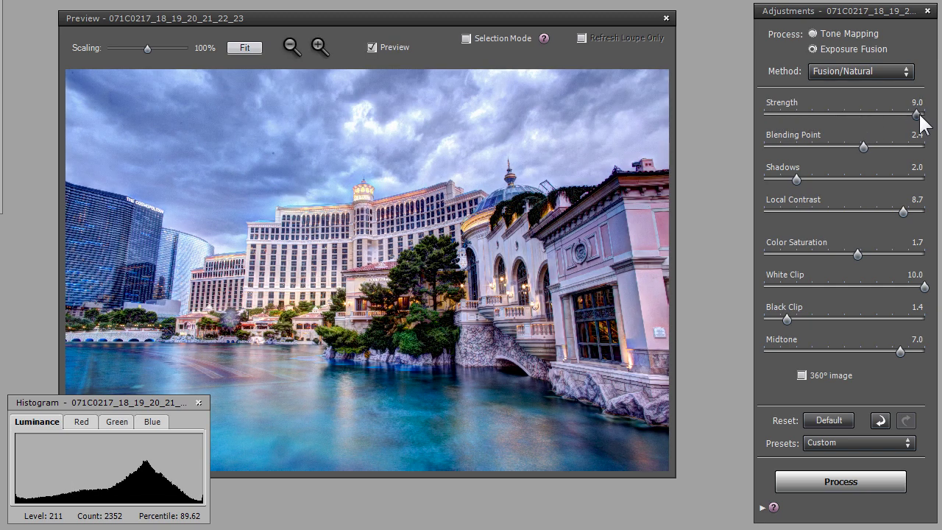
left_click(928, 117)
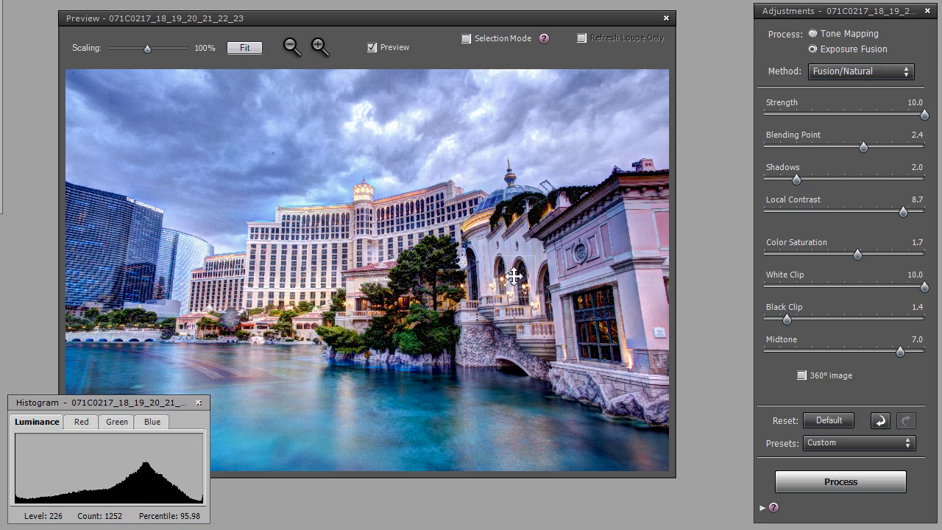
left_click_drag(863, 146, 826, 146)
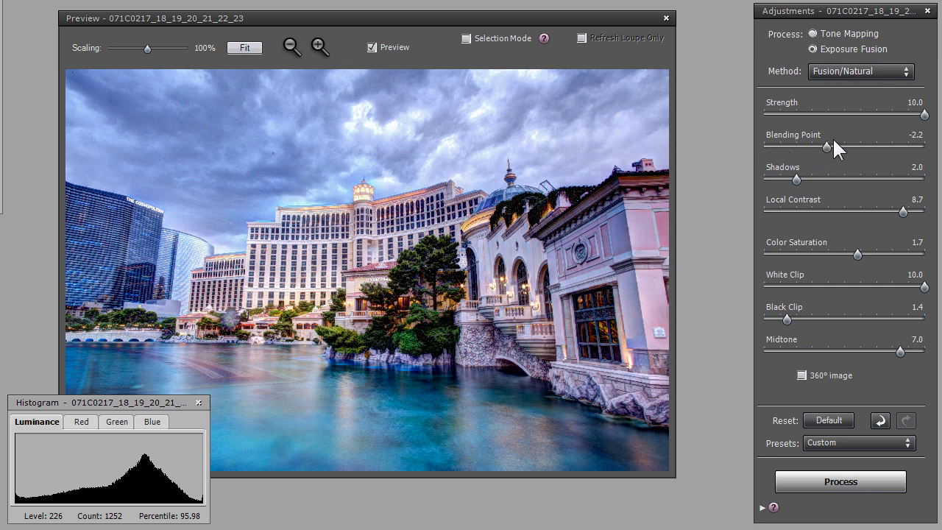
Step: Try Blending Point at 5.8 and 8.8, settling at 5.5, and shift the histogram right
left_click(890, 143)
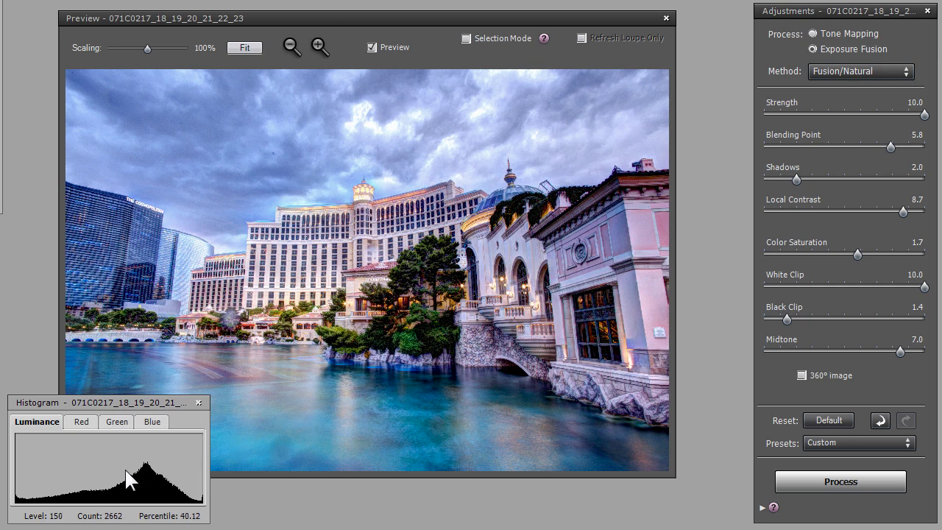
left_click_drag(128, 402, 142, 396)
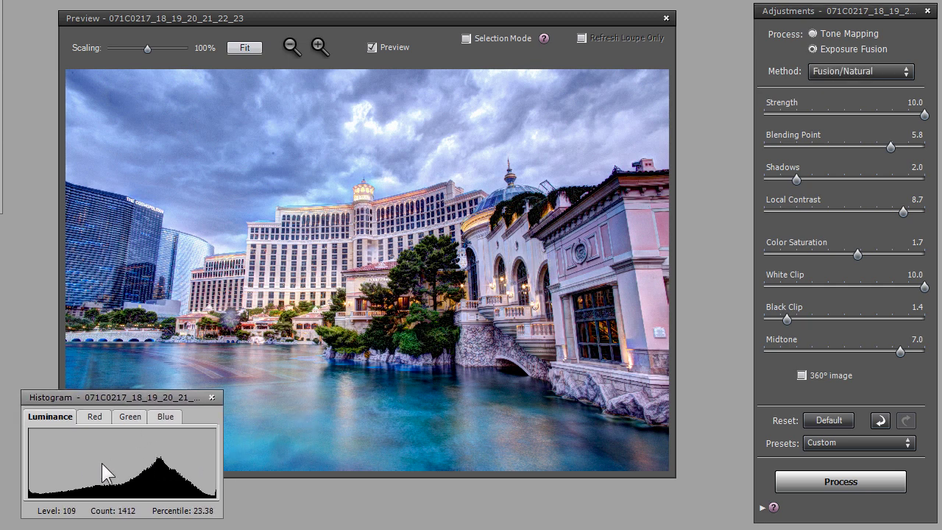
left_click_drag(890, 145, 915, 146)
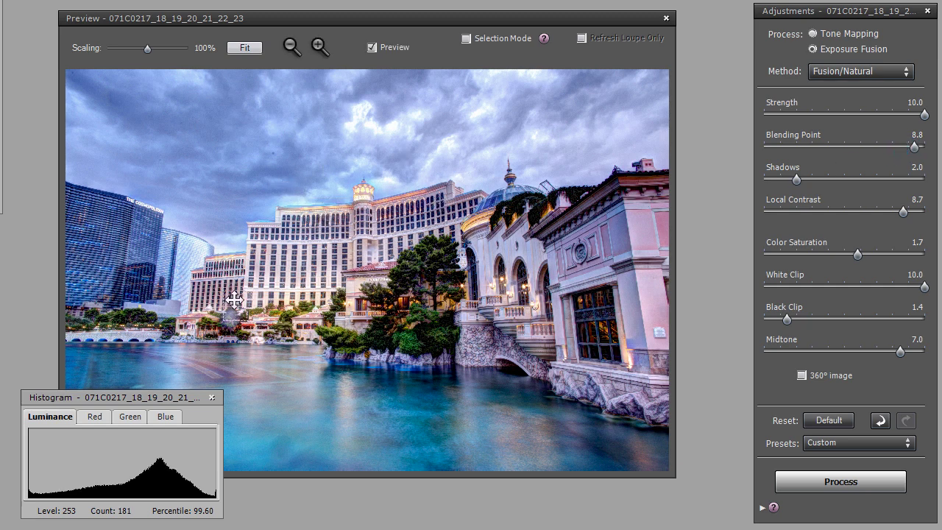
left_click(889, 146)
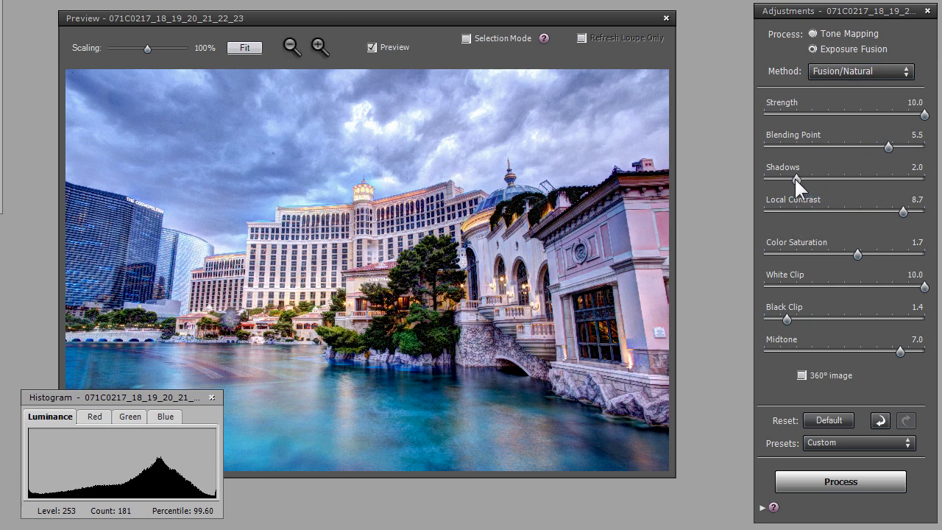
Step: Test Shadows between 0.2 and 8.5, then step it down from 6.1 to 1.6
left_click_drag(795, 177, 901, 177)
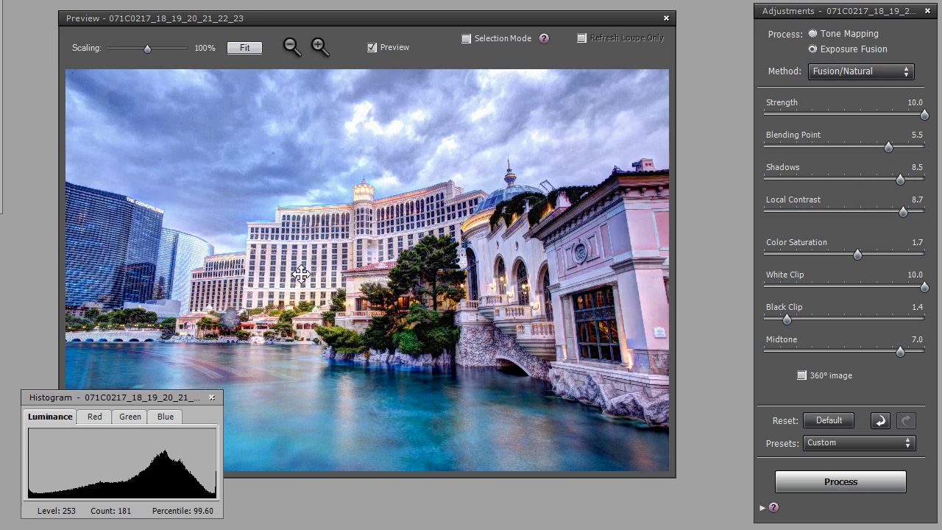
left_click(778, 178)
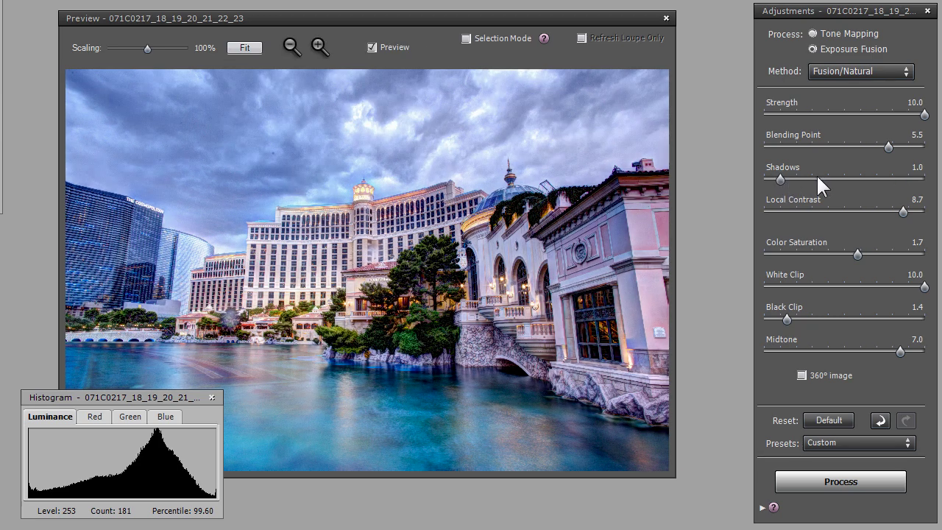
left_click(891, 178)
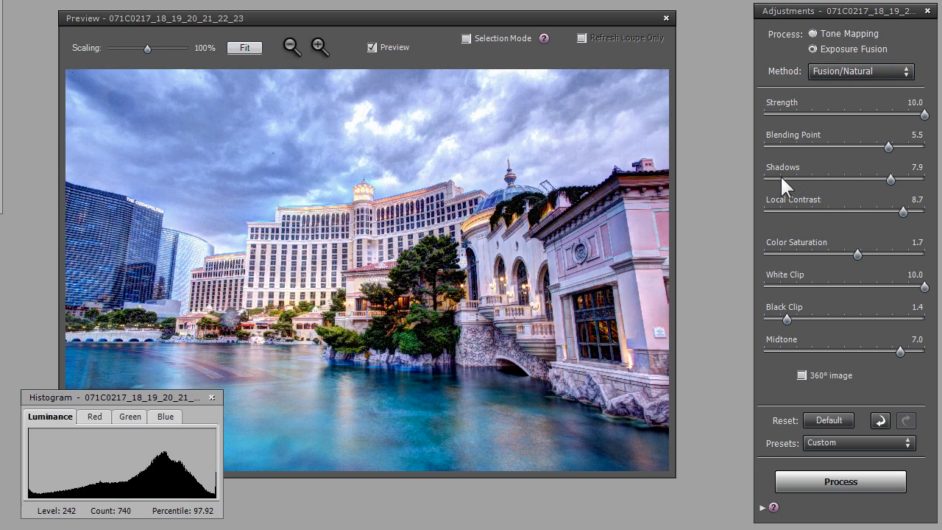
left_click_drag(780, 176, 768, 178)
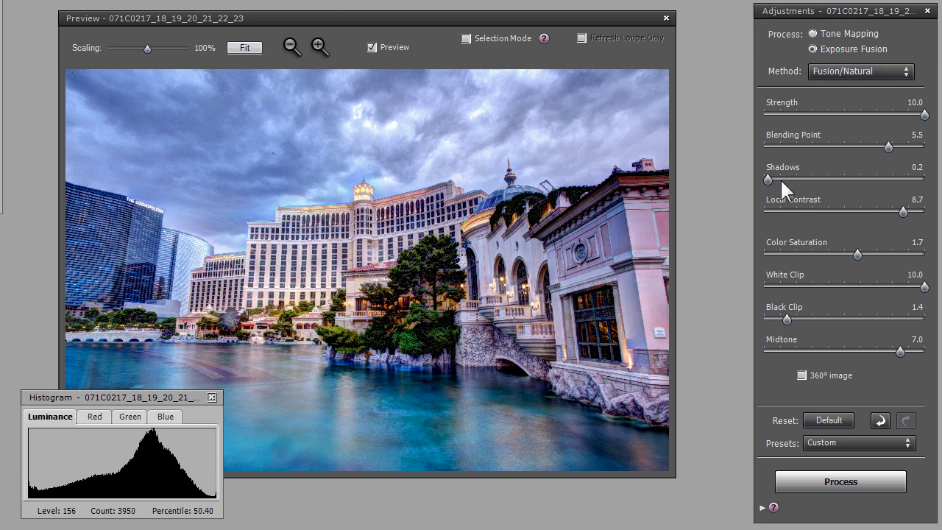
left_click(862, 178)
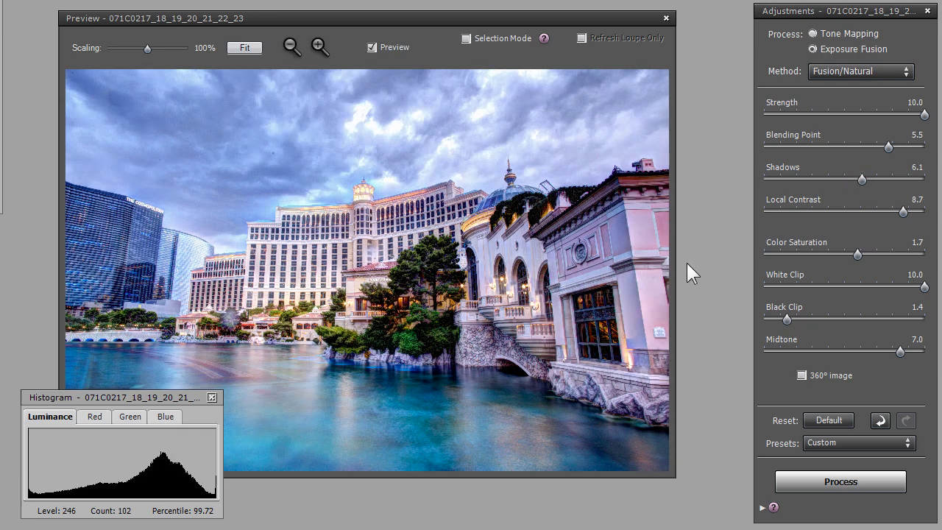
left_click(835, 178)
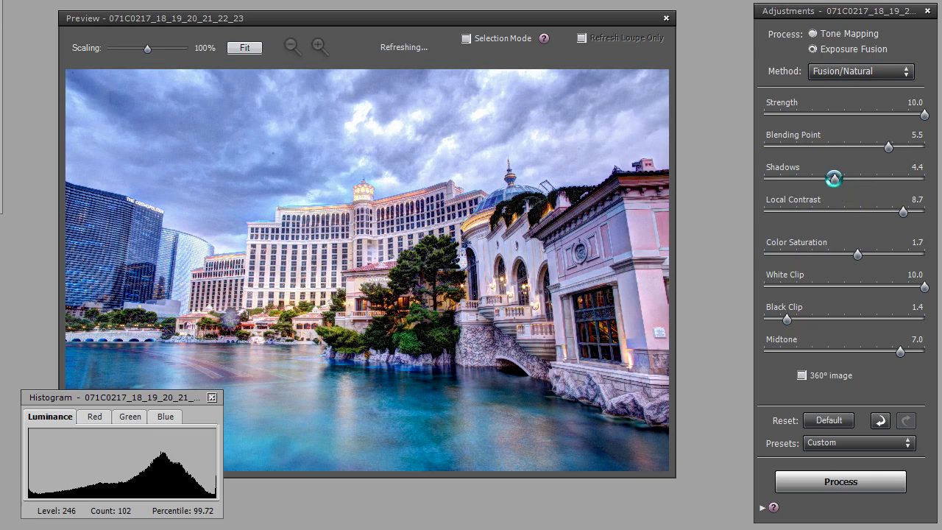
left_click(815, 177)
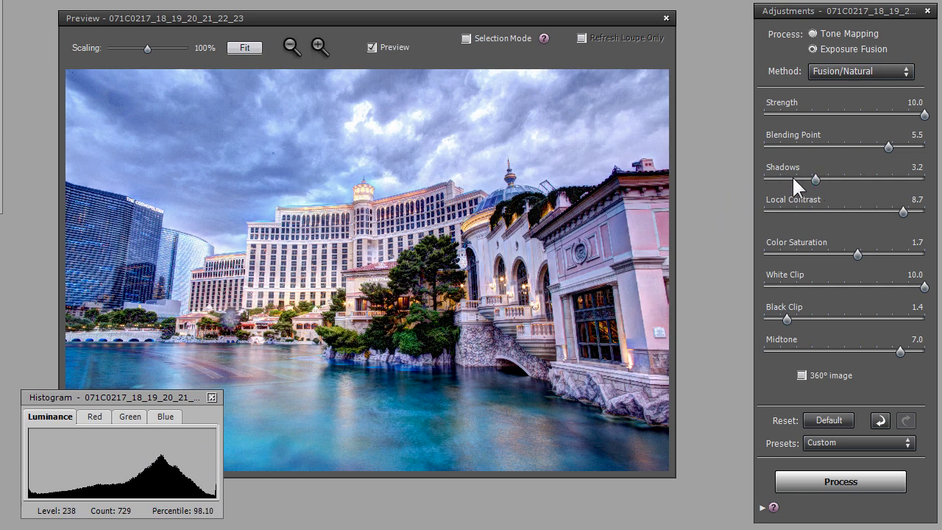
left_click(793, 178)
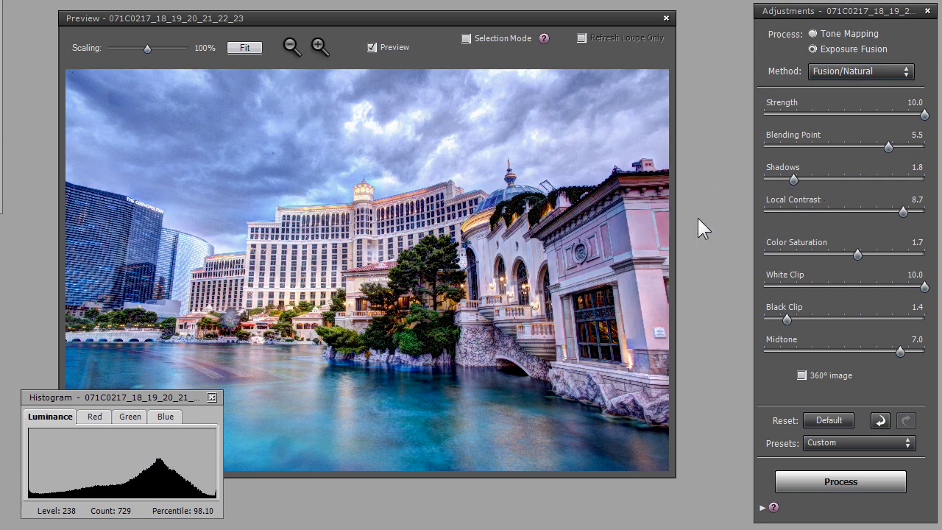
left_click(779, 178)
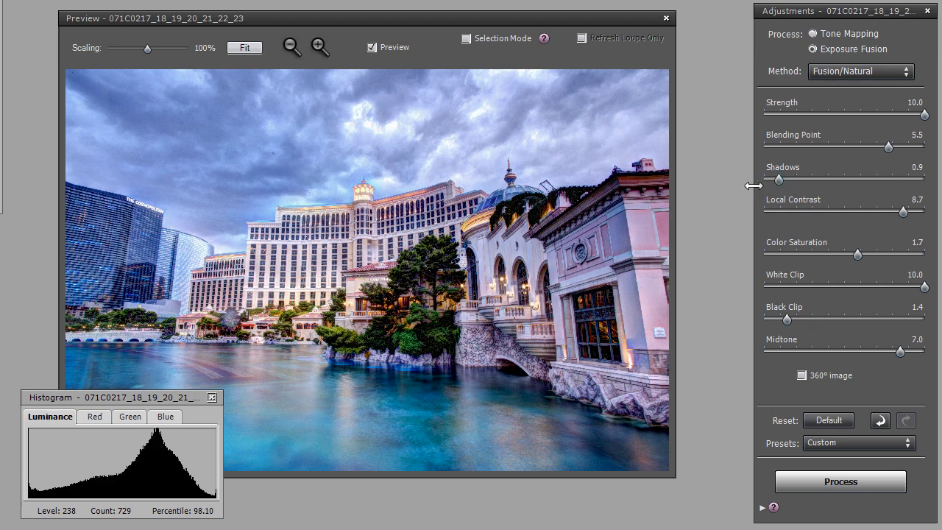
left_click(789, 177)
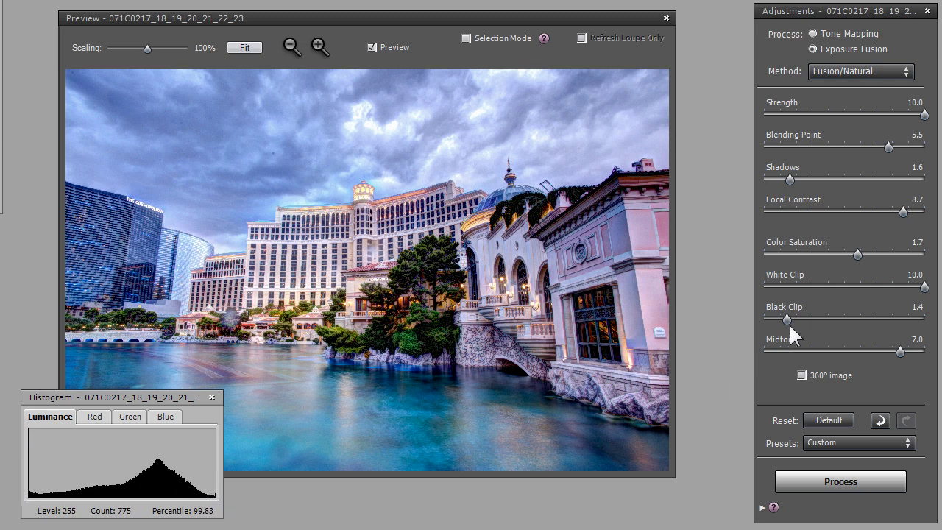
Step: Push Black Clip from 0.0 to 10.0, then settle Color Saturation at 1.9 after trying -5.8 and 7.5
left_click_drag(787, 319, 756, 318)
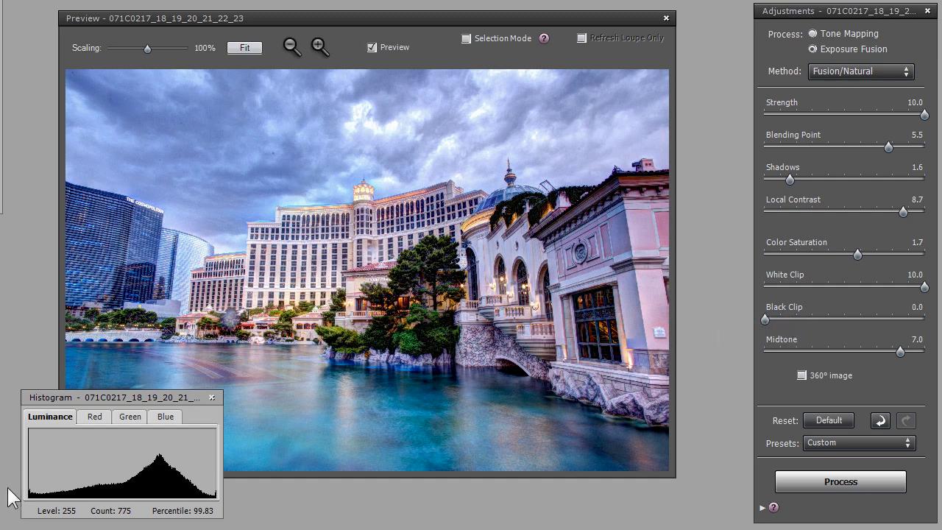
left_click_drag(773, 321, 926, 321)
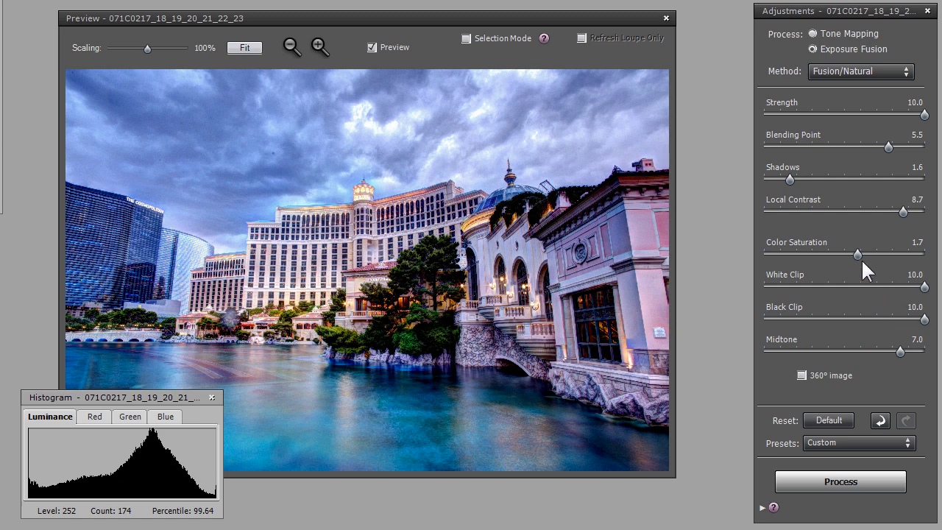
left_click(799, 254)
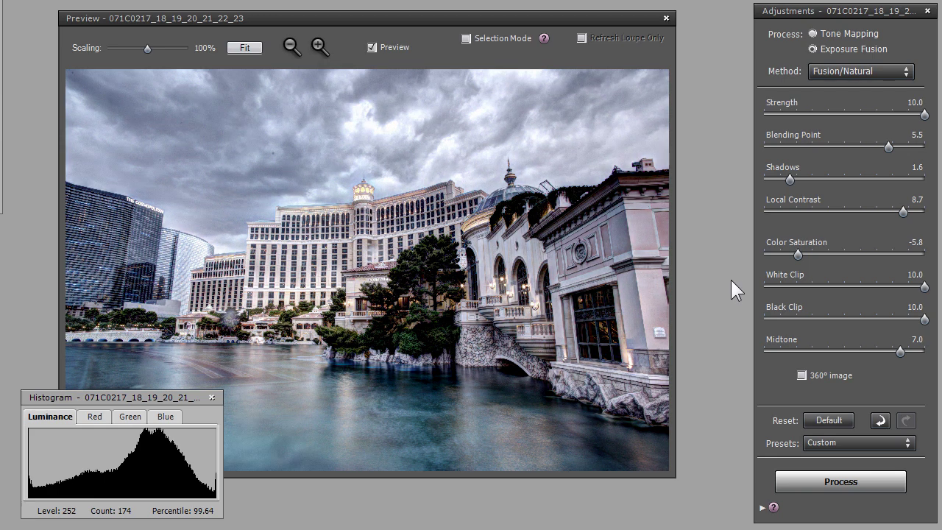
left_click(905, 255)
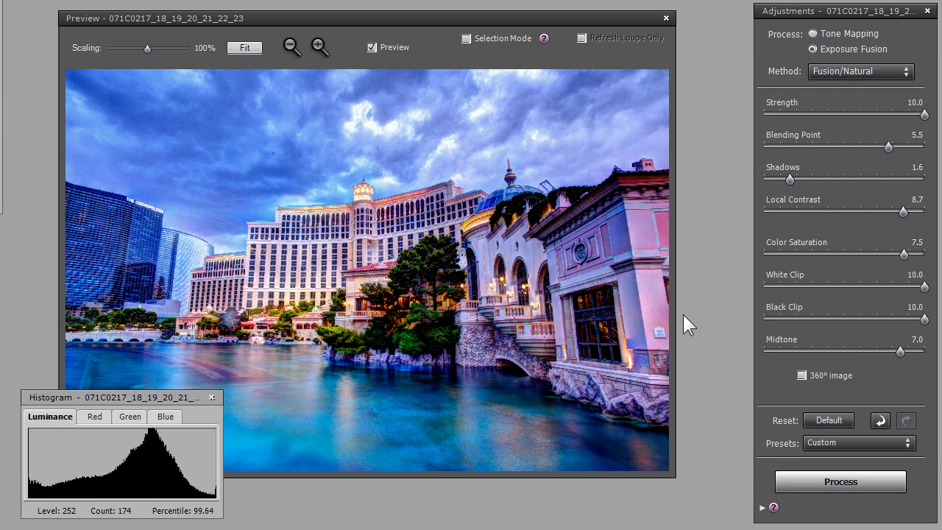
left_click(859, 253)
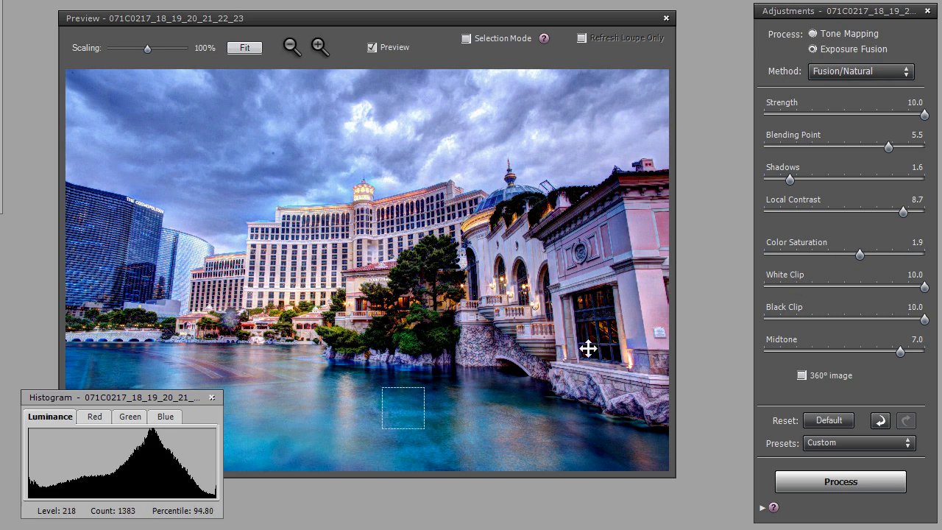
Step: Lower Black Clip from 10.0, trying values between 1.7 and 3.6, and settle at 2.0
left_click(790, 313)
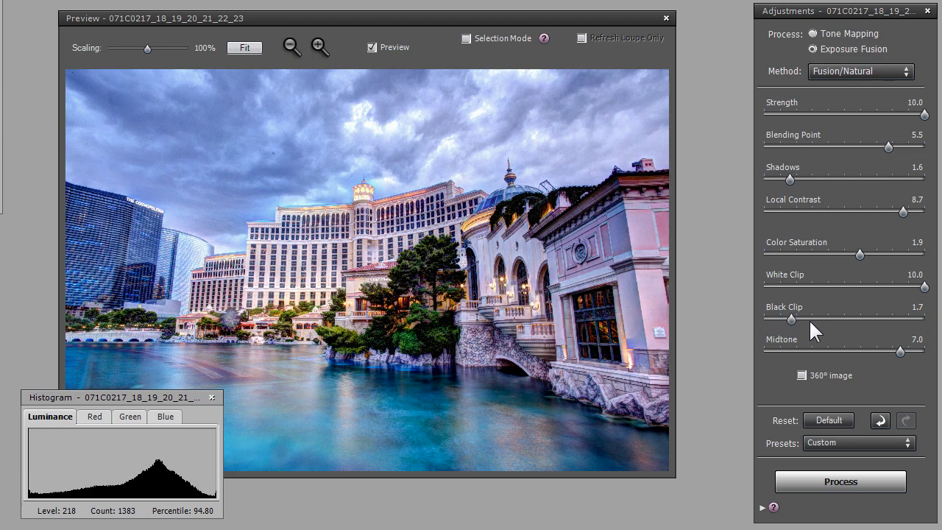
left_click(822, 318)
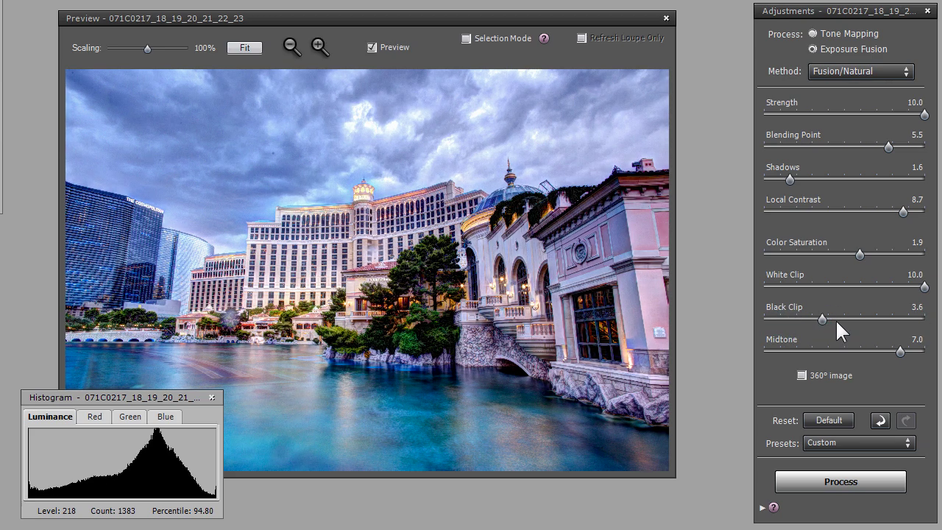
left_click(815, 318)
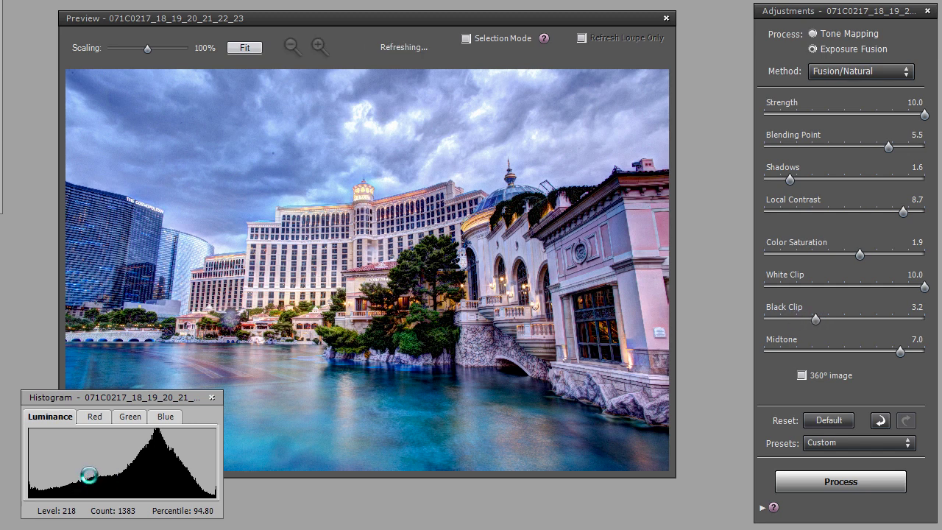
left_click(806, 318)
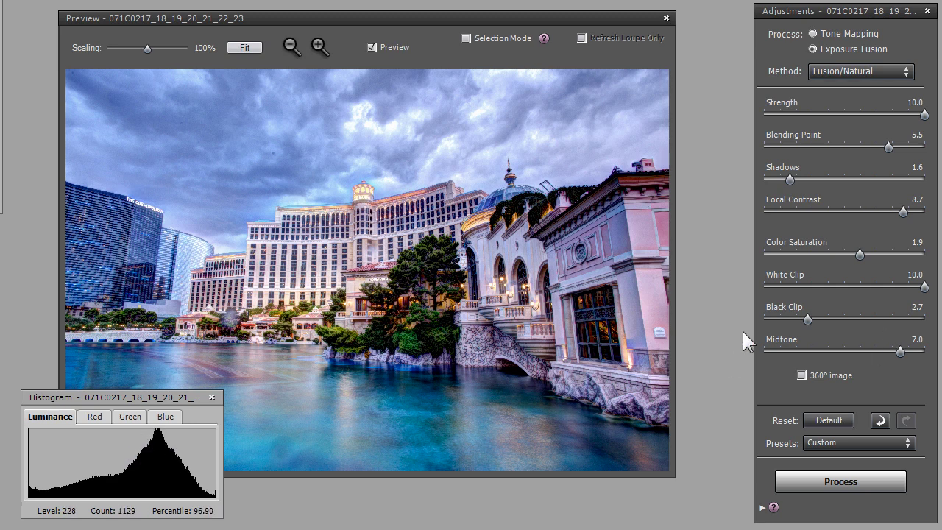
left_click(799, 318)
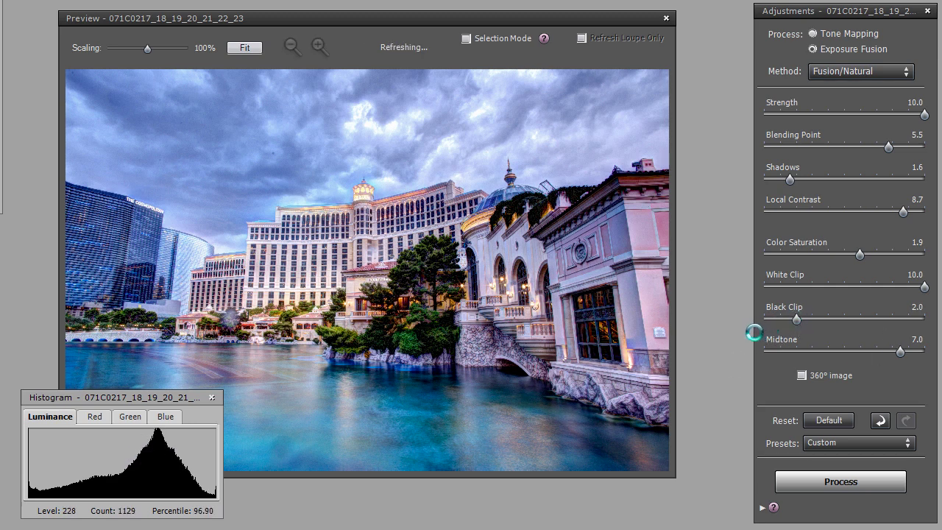
left_click(783, 317)
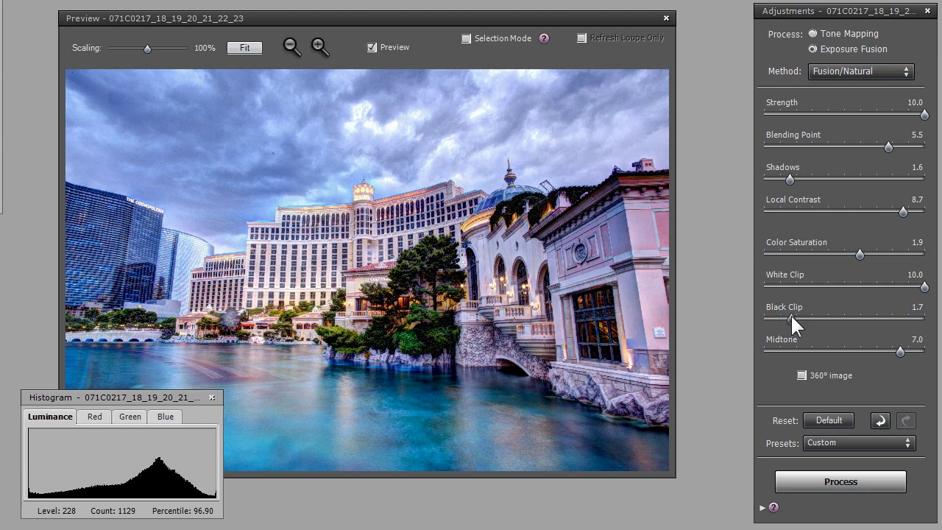
left_click(791, 317)
left_click(797, 317)
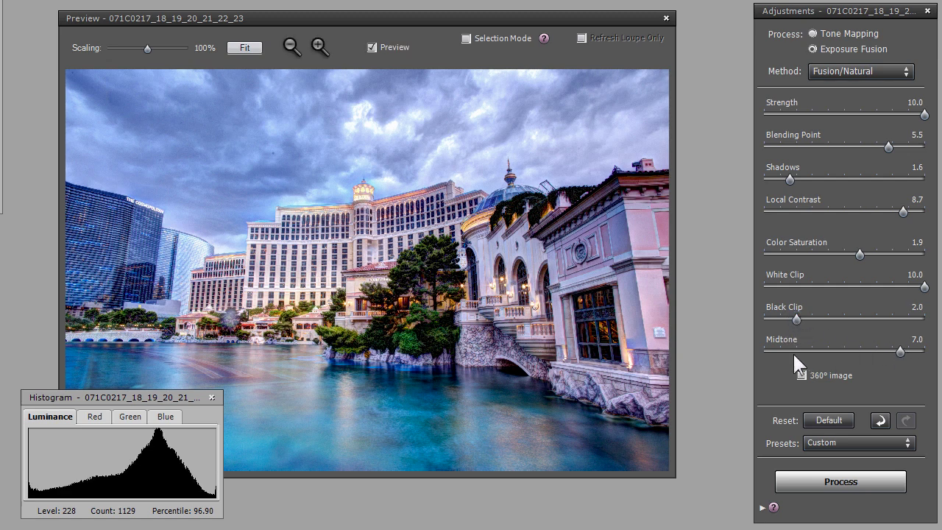
Step: Try White Clip values between 0.4 and 9.9, then settle it at 6.3
left_click(798, 287)
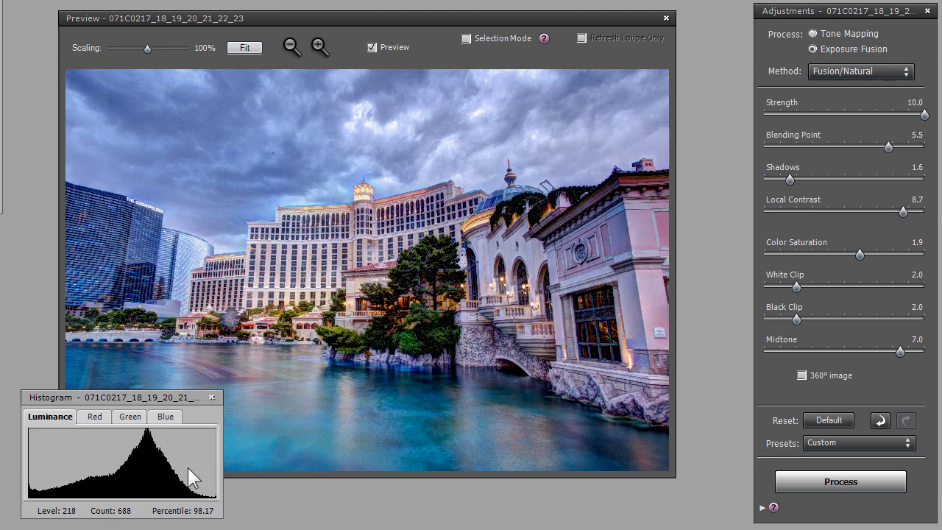
left_click(881, 287)
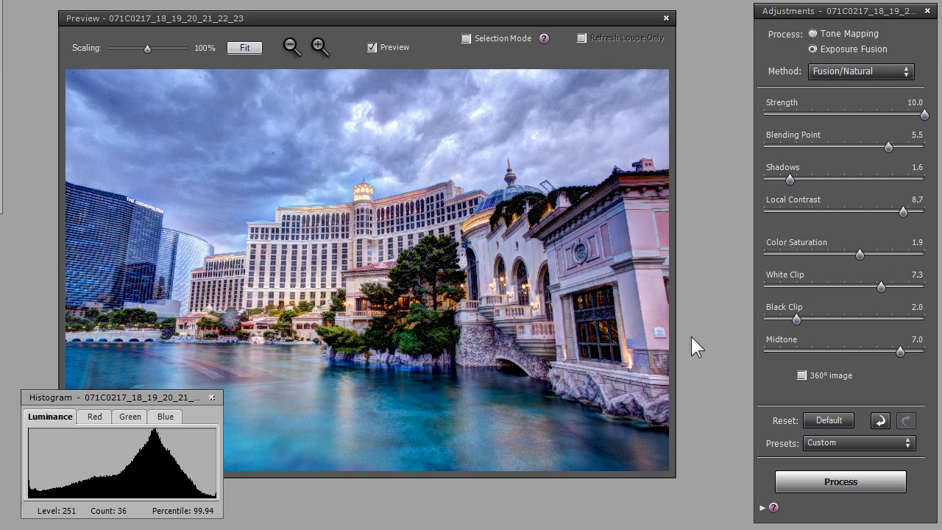
left_click(904, 286)
left_click_drag(901, 284, 925, 287)
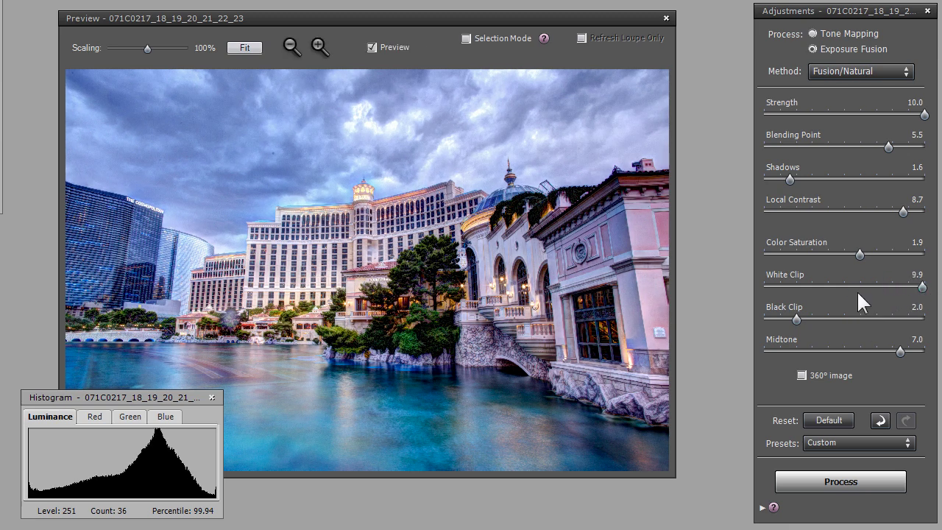
left_click(771, 287)
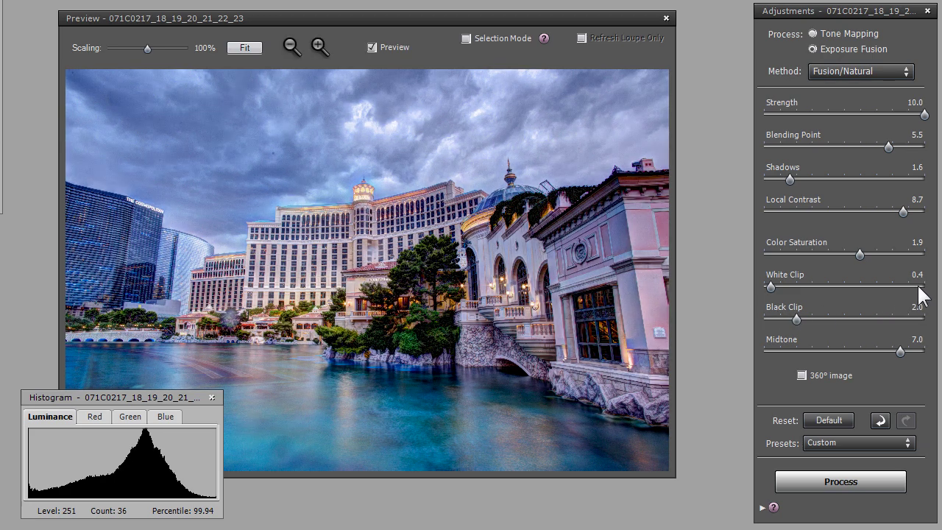
left_click(918, 287)
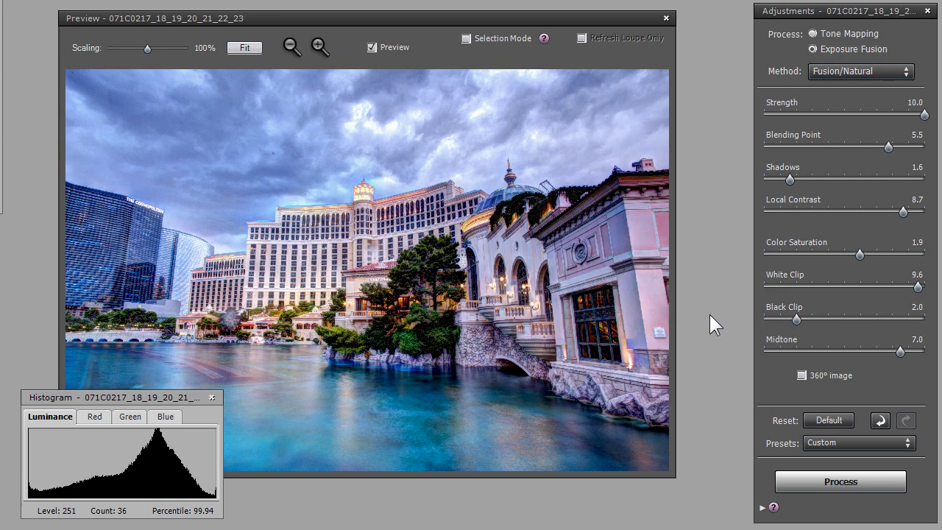
left_click(865, 287)
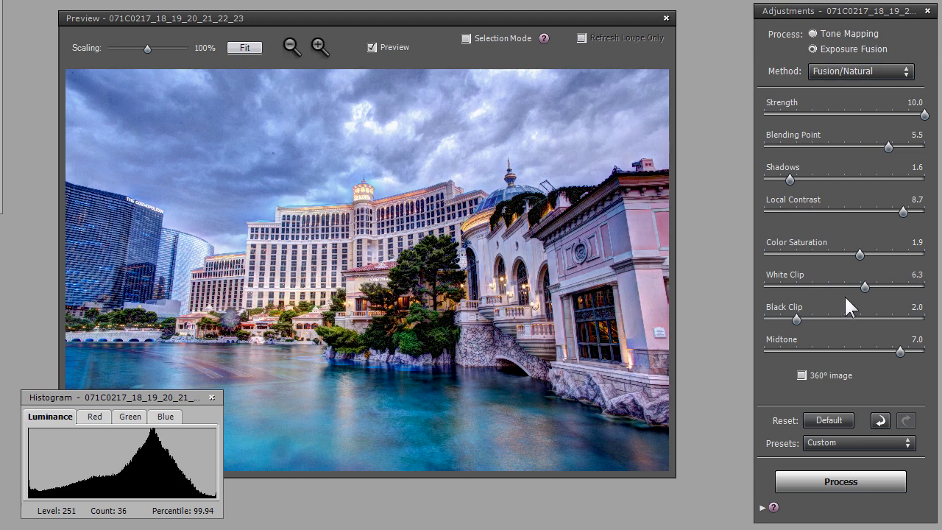
Step: Try Midtone at -9.4 and 9.4, then settle it at 4.5
left_click(768, 351)
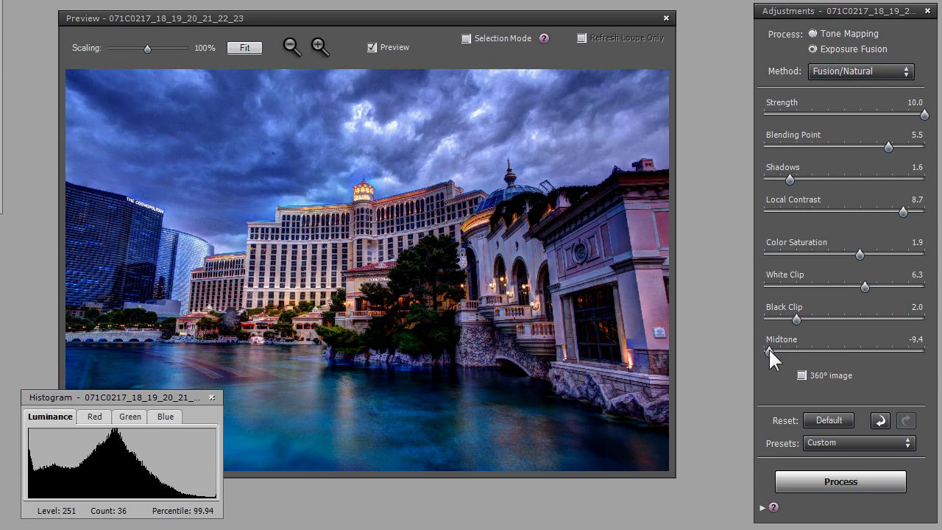
left_click(919, 353)
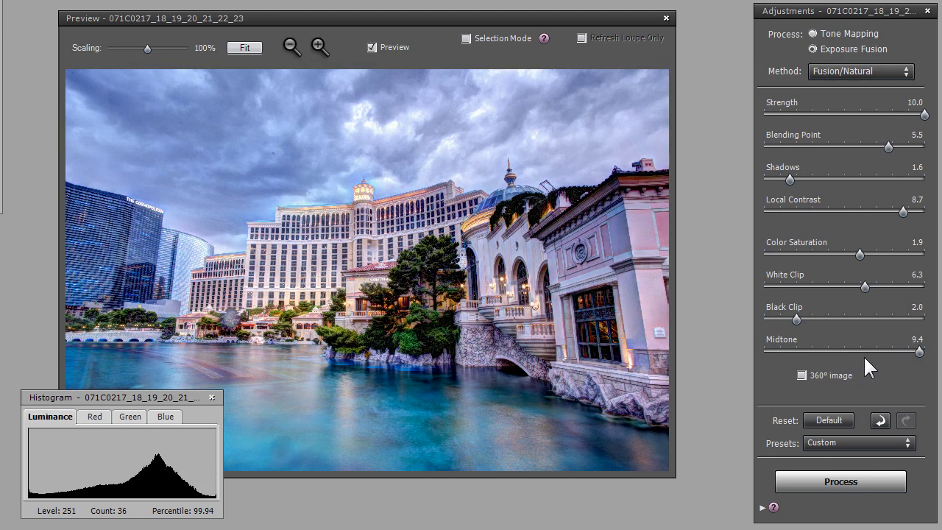
left_click(881, 351)
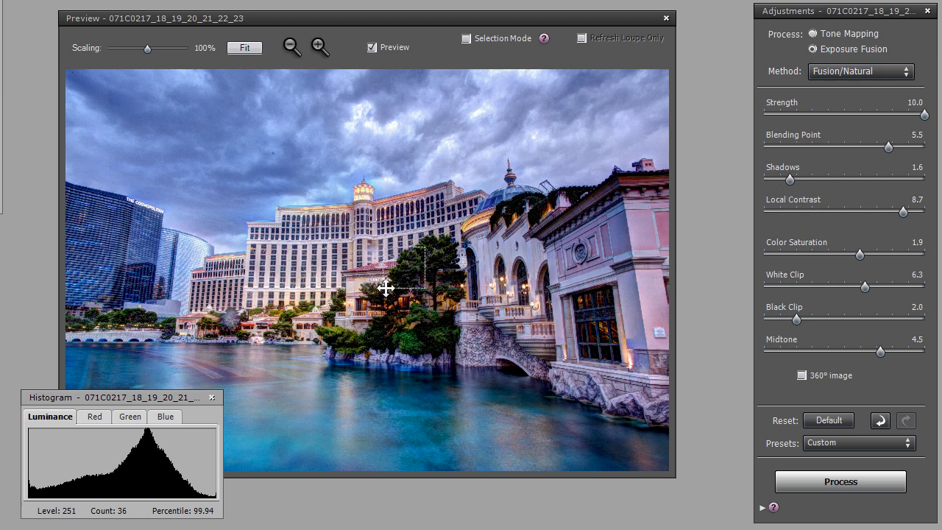
Step: Raise Shadows through 4.1 up to 7.0, then pull it back to 5.7
left_click(831, 179)
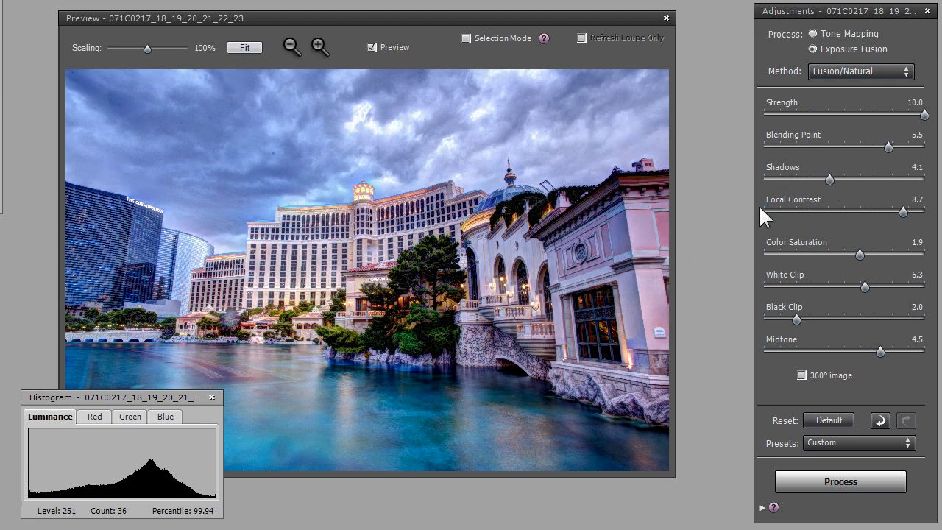
left_click(860, 178)
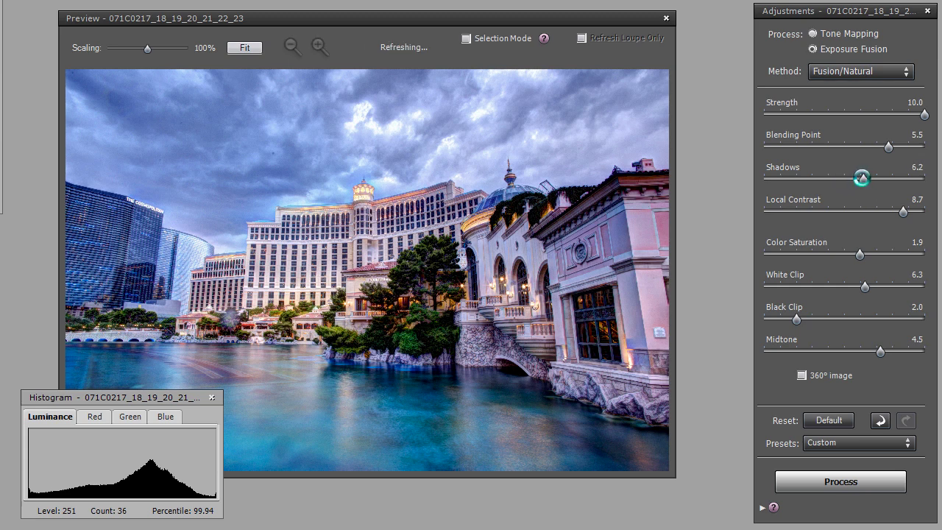
left_click_drag(862, 177, 871, 177)
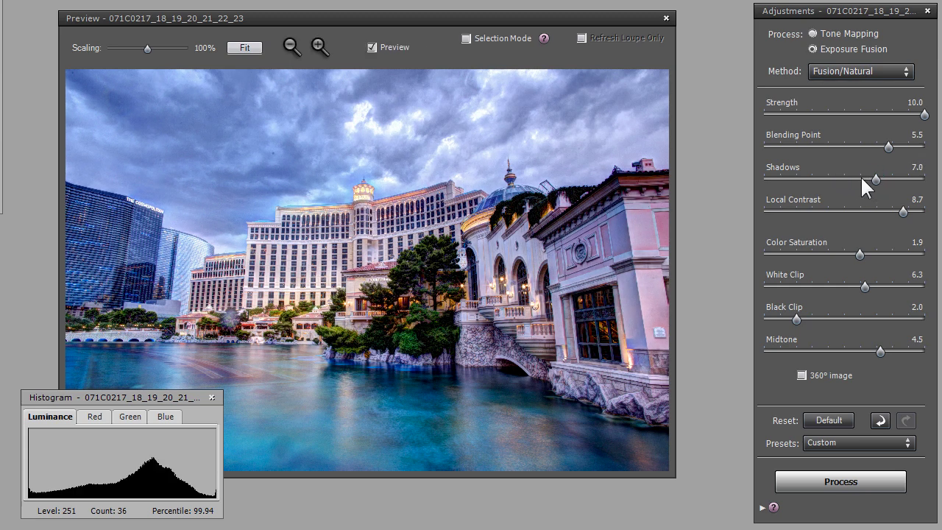
left_click(855, 178)
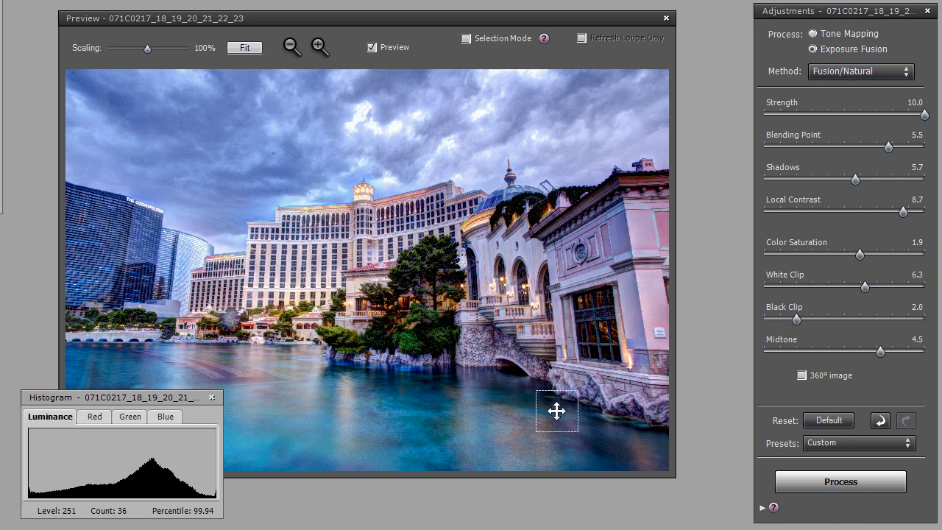
Step: Process the exposure fusion with the current settings to render the full-size Bellagio image
left_click(843, 483)
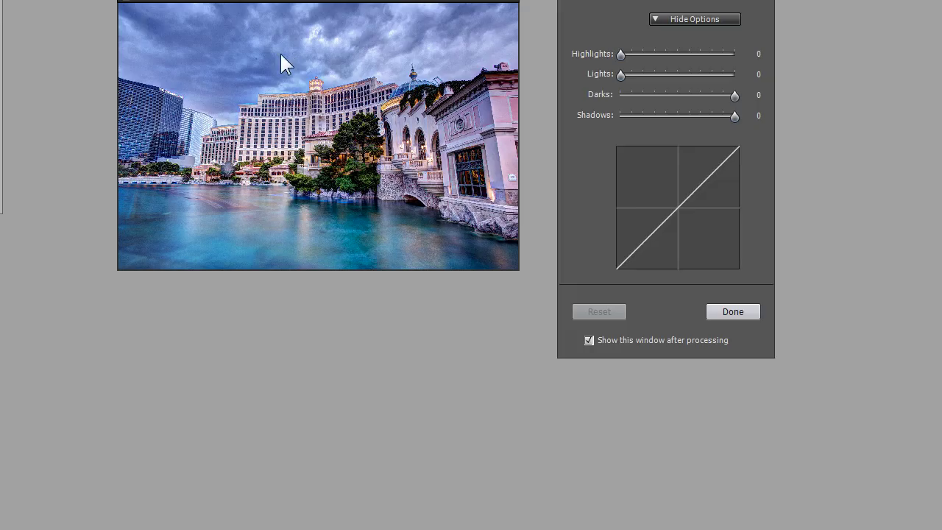
Step: Enlarge the fused Bellagio image window, move it left, and bring the Finishing Touch panel fully into view
left_click_drag(335, 11, 320, 18)
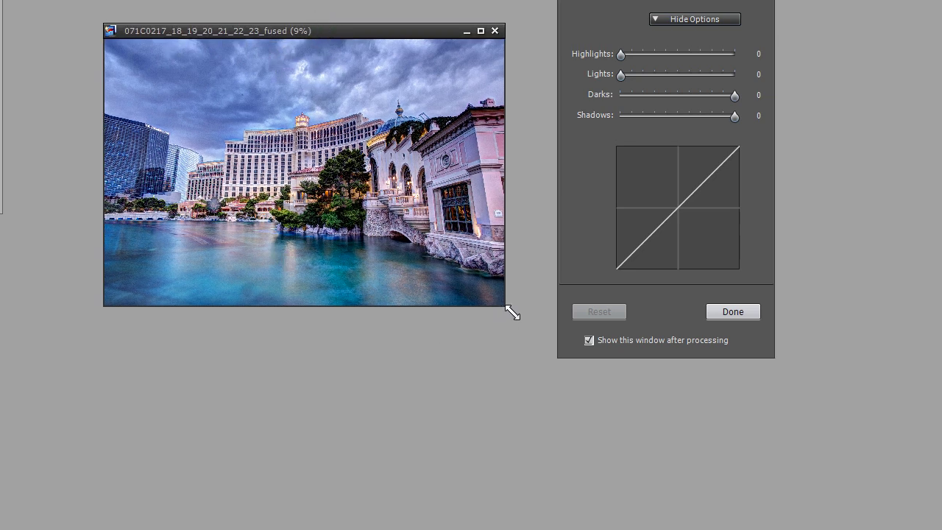
left_click_drag(508, 312, 612, 446)
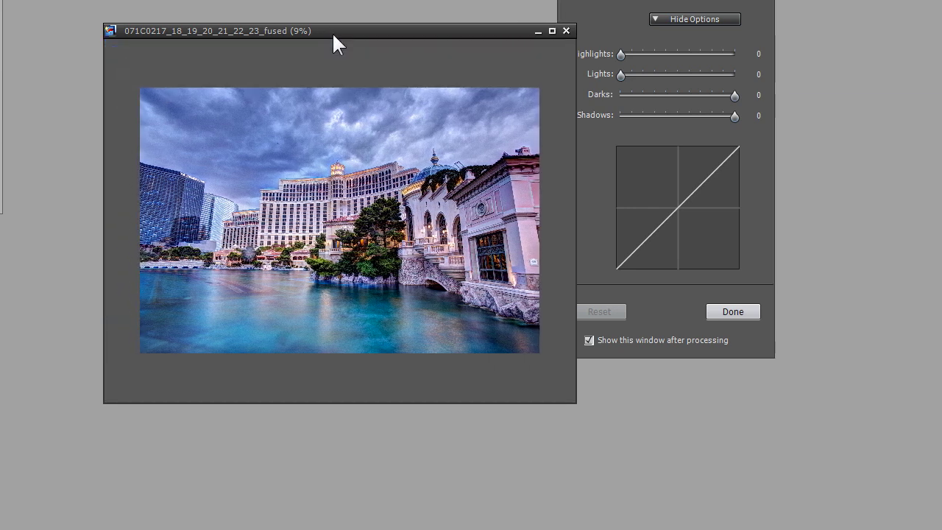
left_click_drag(332, 34, 254, 27)
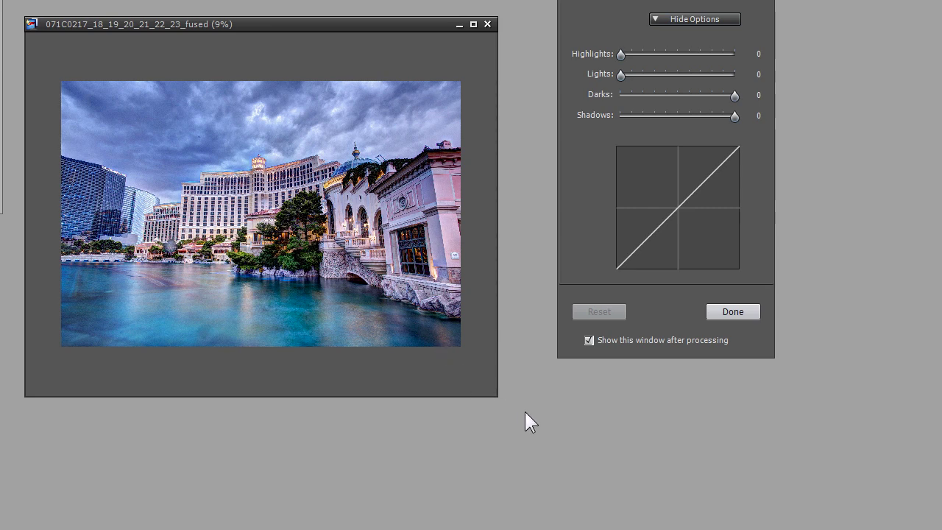
left_click_drag(624, 54, 603, 58)
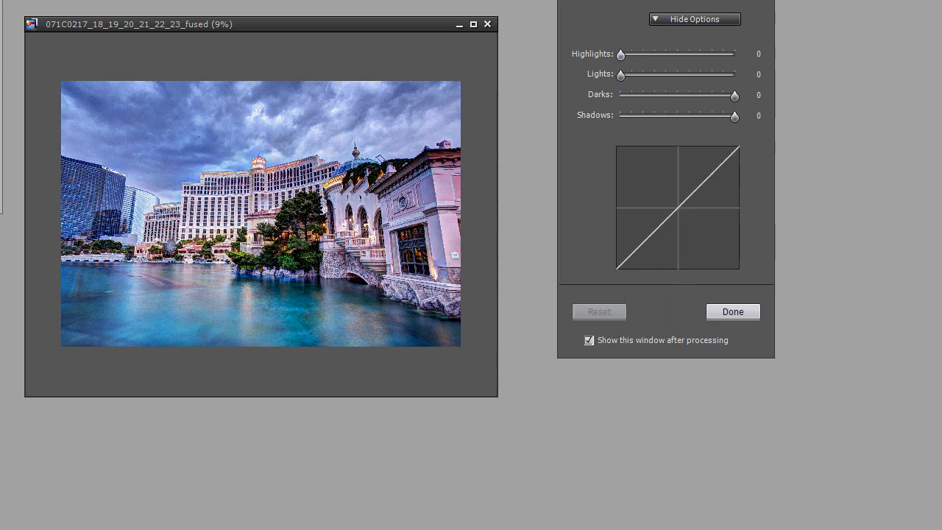
mouse_move(614, 0)
left_mouse_down()
mouse_move(599, 51)
mouse_move(606, 16)
left_mouse_up()
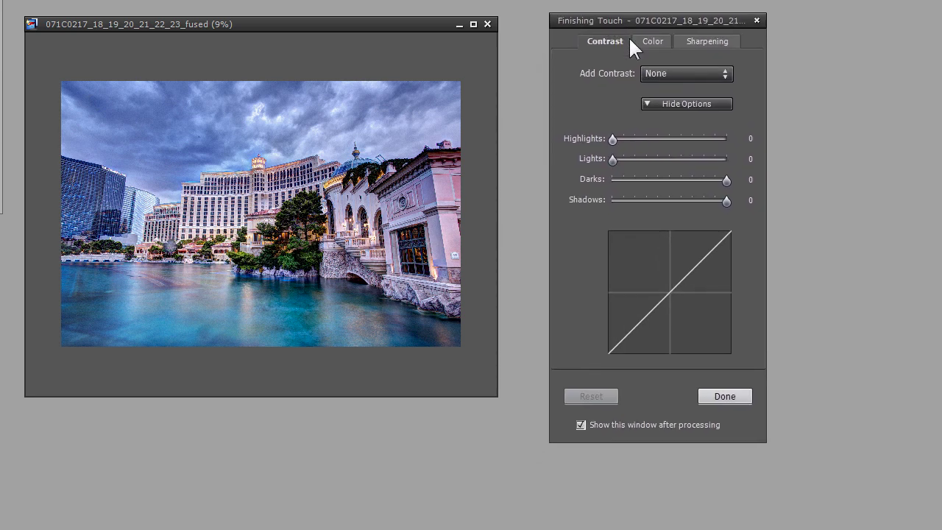
Step: Review the Color saturation sliders in Finishing Touch, then close the panel with Done, leaving everything unchanged
left_click(646, 42)
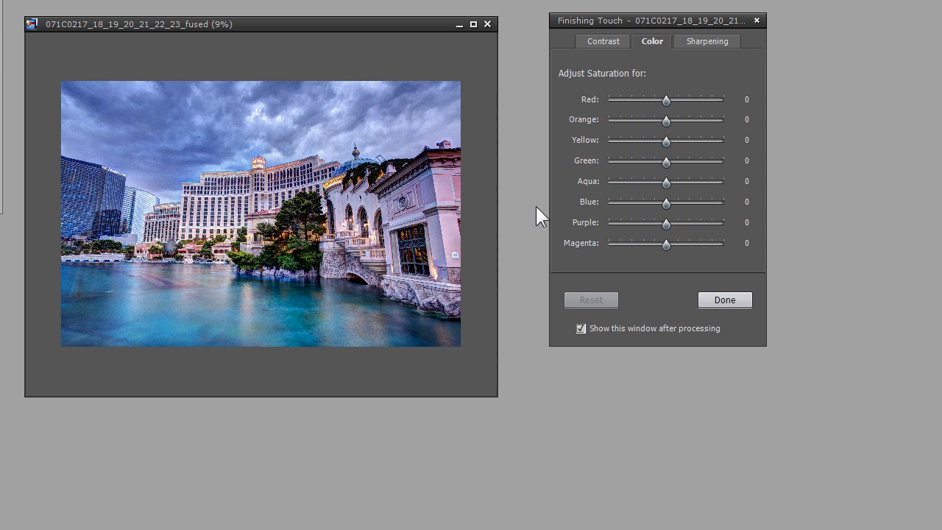
left_click(703, 301)
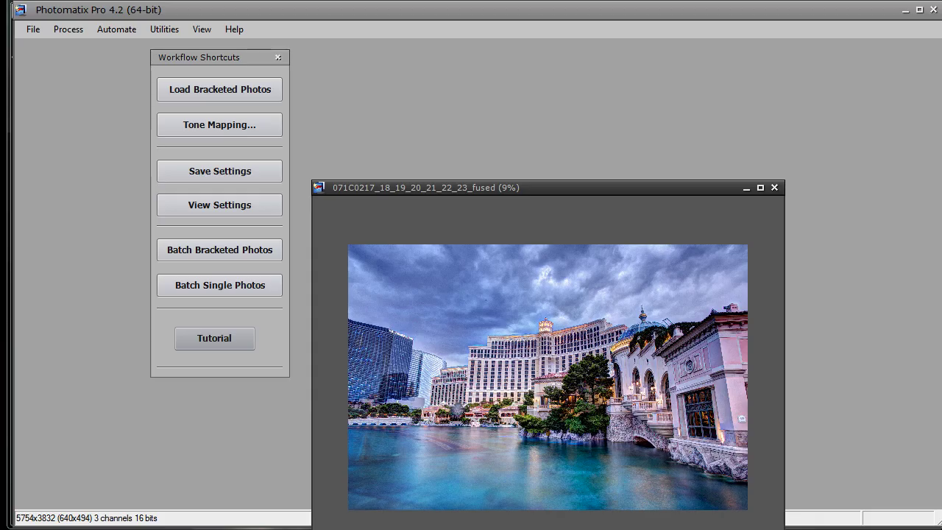
Step: Save the fused image via Save As as 'HDR TUT' in .tif <TIFF 16-bit> format
left_click(30, 31)
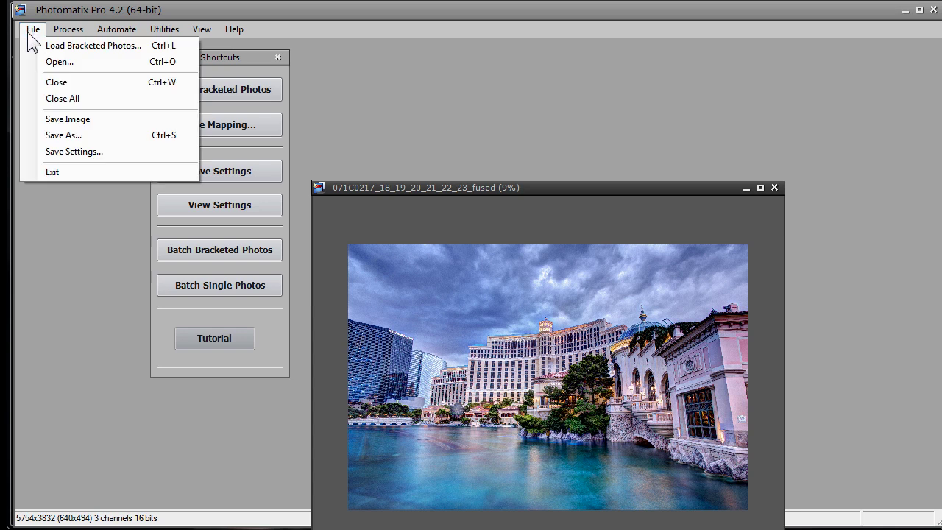
left_click(51, 135)
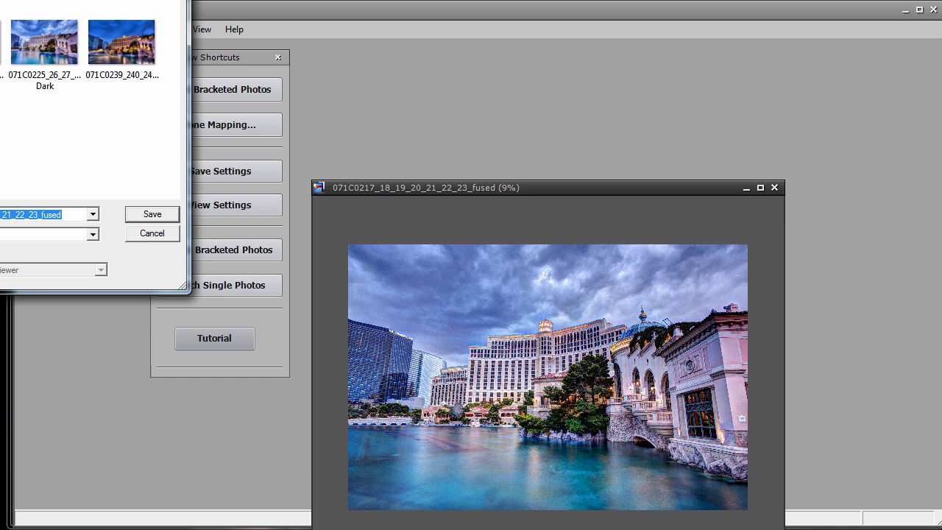
key("BackSpace")
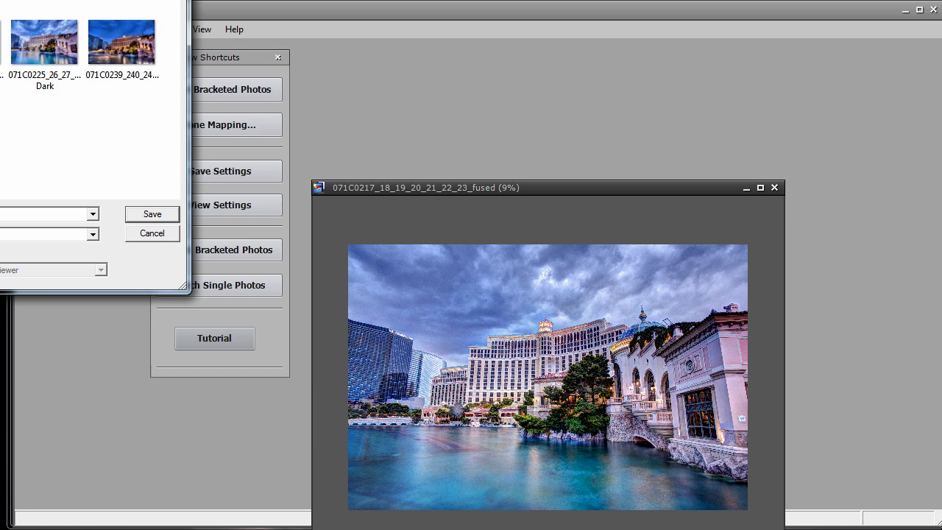
left_click_drag(4, 4, 145, 4)
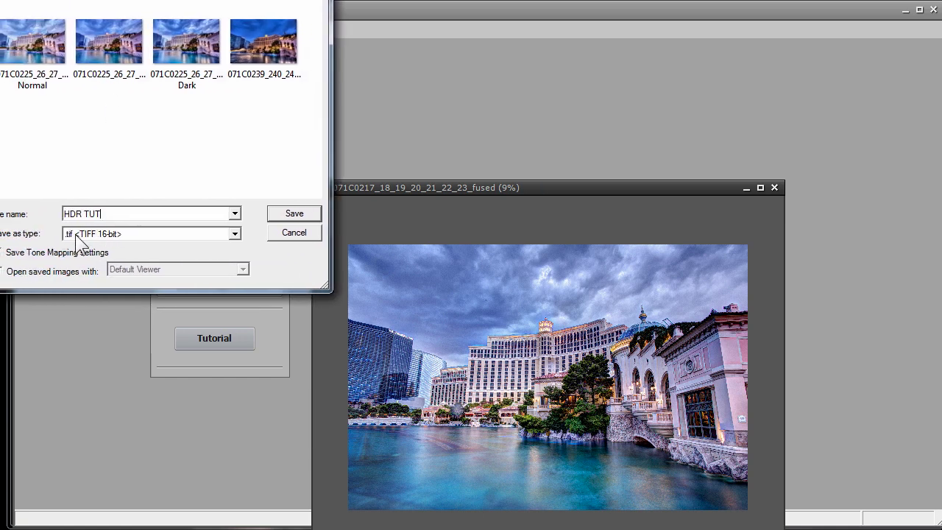
left_click(236, 233)
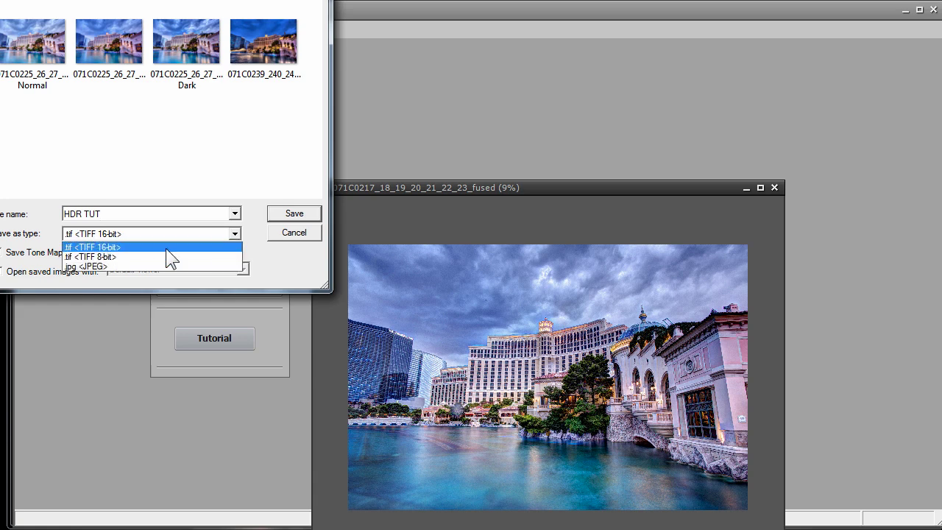
left_click(110, 247)
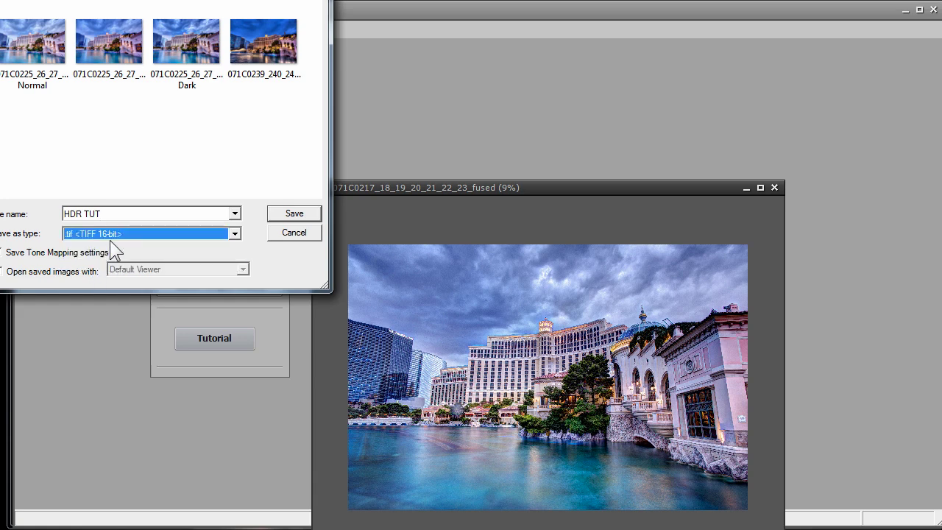
left_click(287, 214)
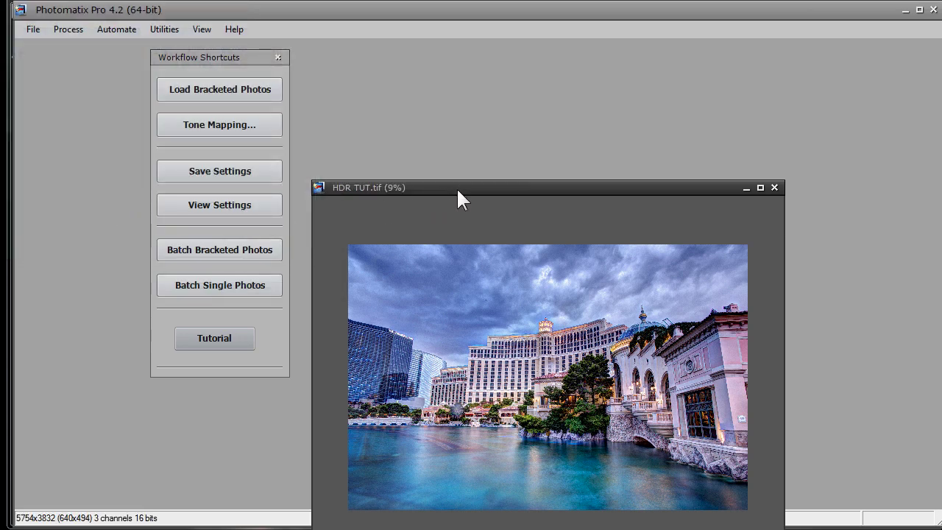
left_click_drag(457, 189, 459, 83)
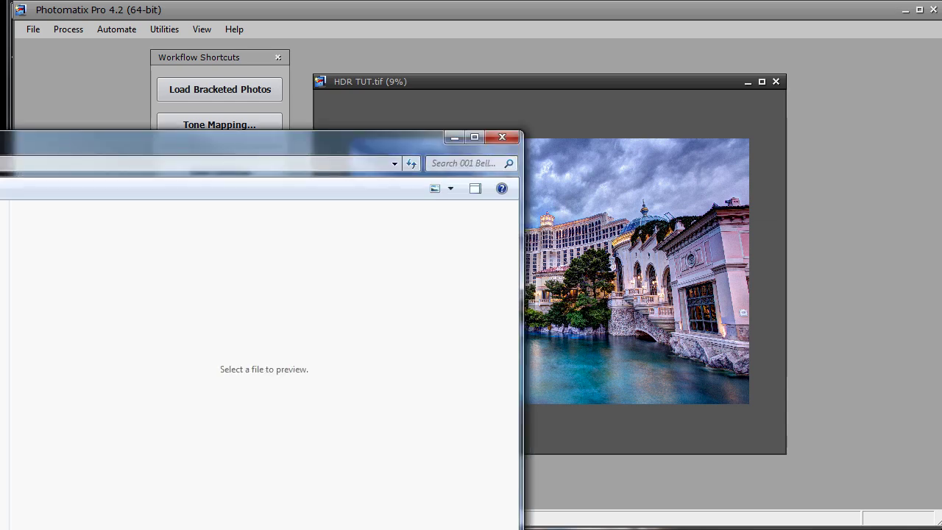
Step: Preview HDR TUT in the 001 Bellagio Craig folder and show its details: 126 MB, 5754 x 3832 TIF
left_click_drag(7, 138, 270, 128)
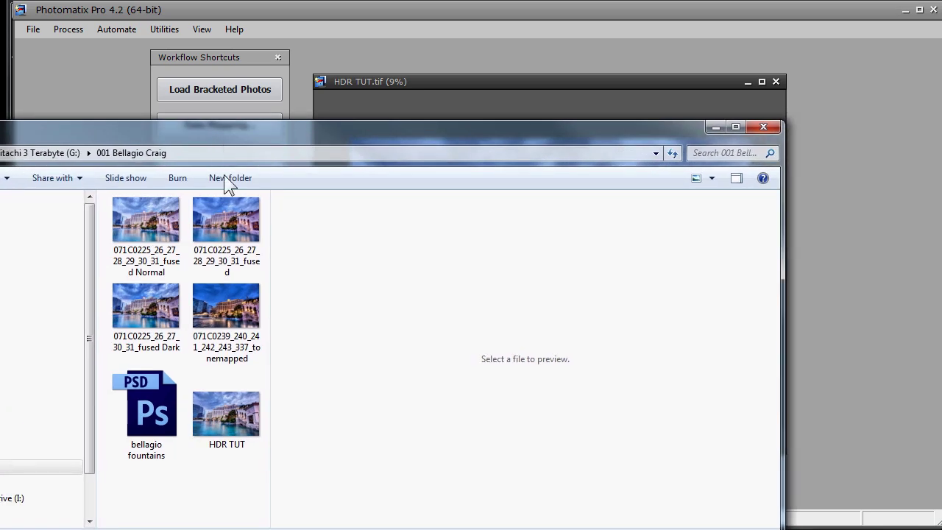
left_click(211, 403)
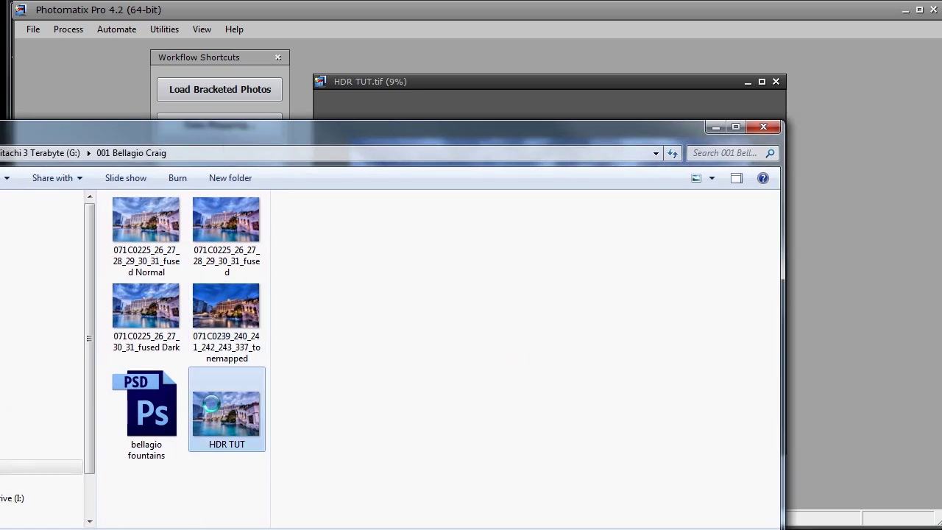
right_click(211, 403)
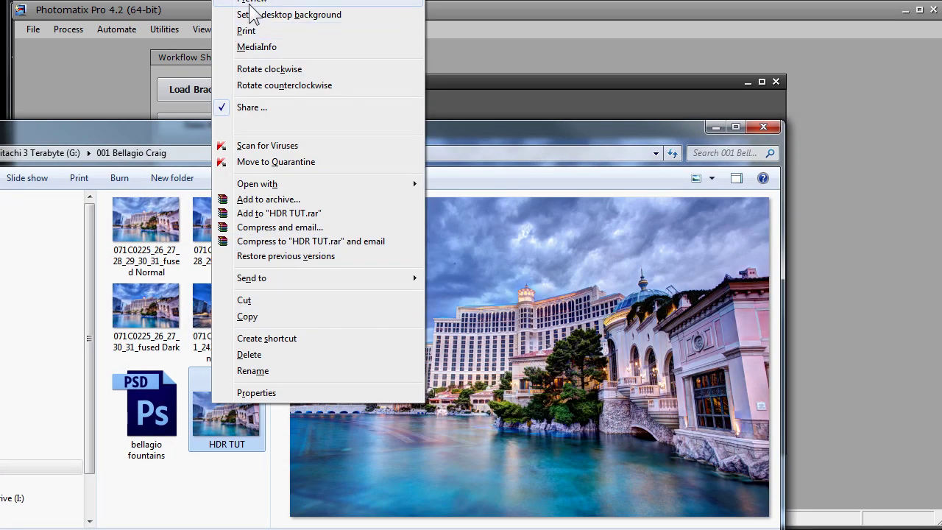
left_click(551, 138)
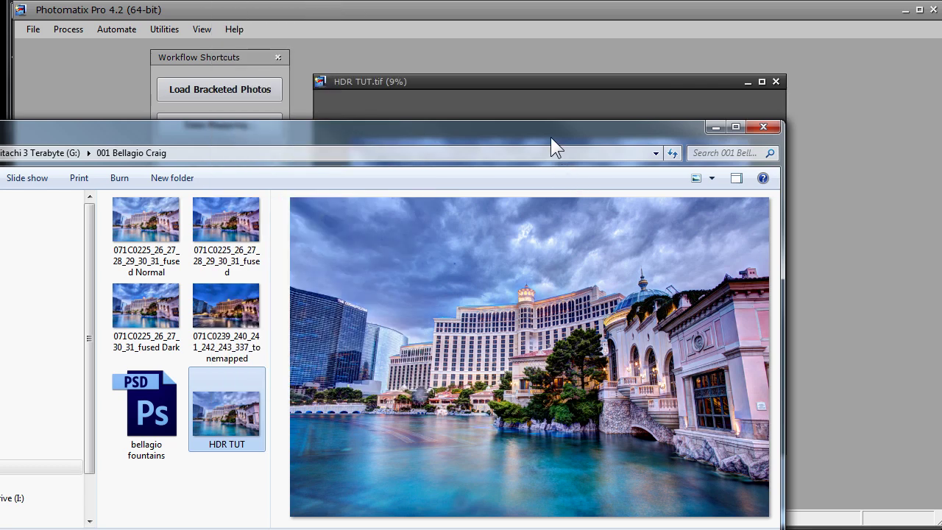
left_click_drag(550, 137, 585, 40)
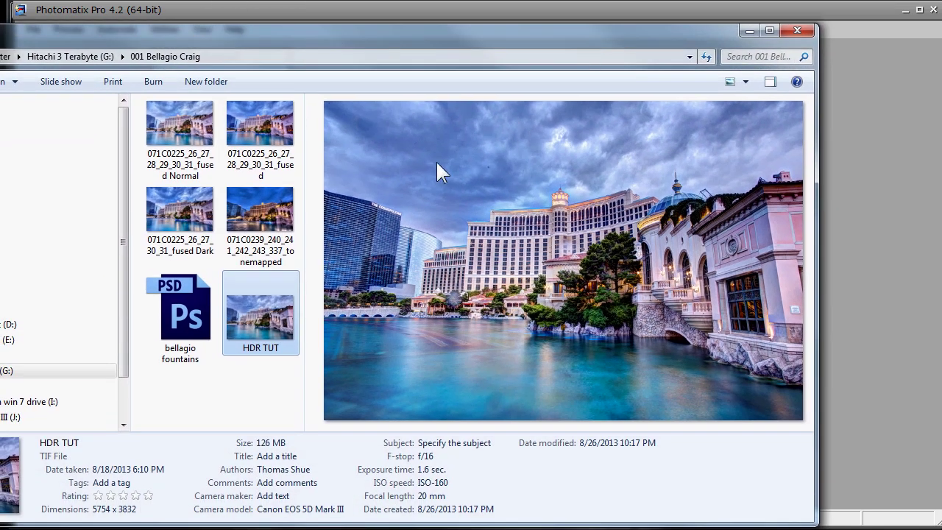
left_click_drag(234, 44, 178, 26)
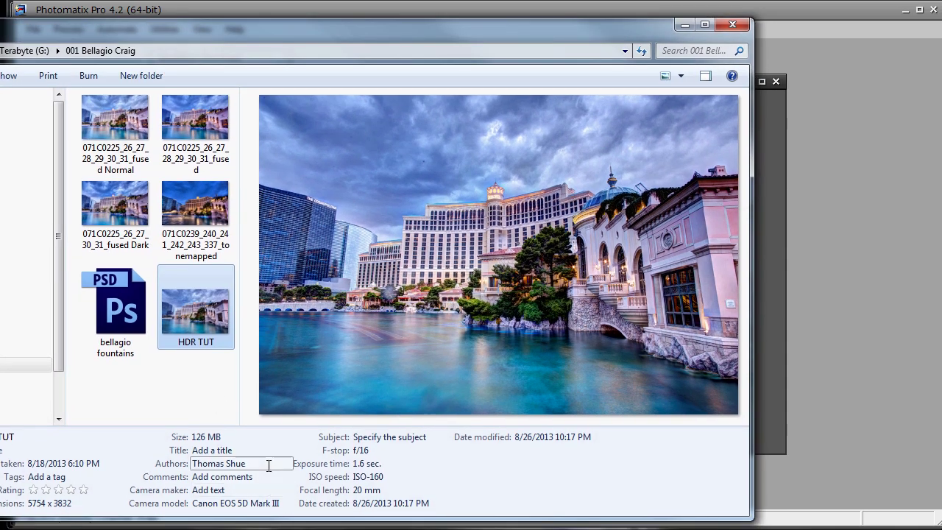